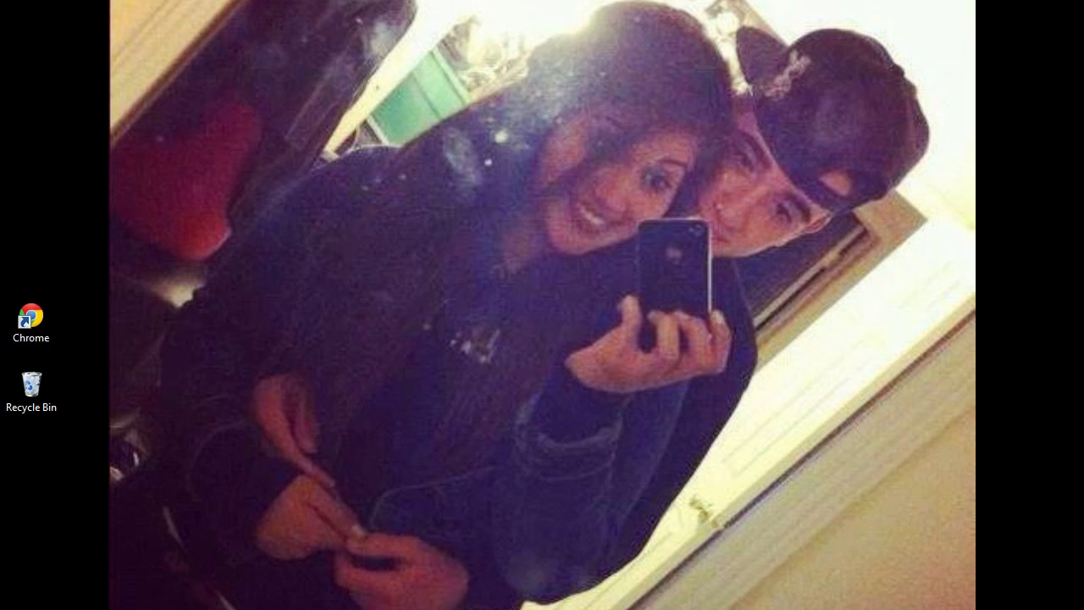
# Step: Open the file location of the gta_sa shortcut and launch GGMM from the GTASA 2 folder
pyautogui.rightClick(633, 274)
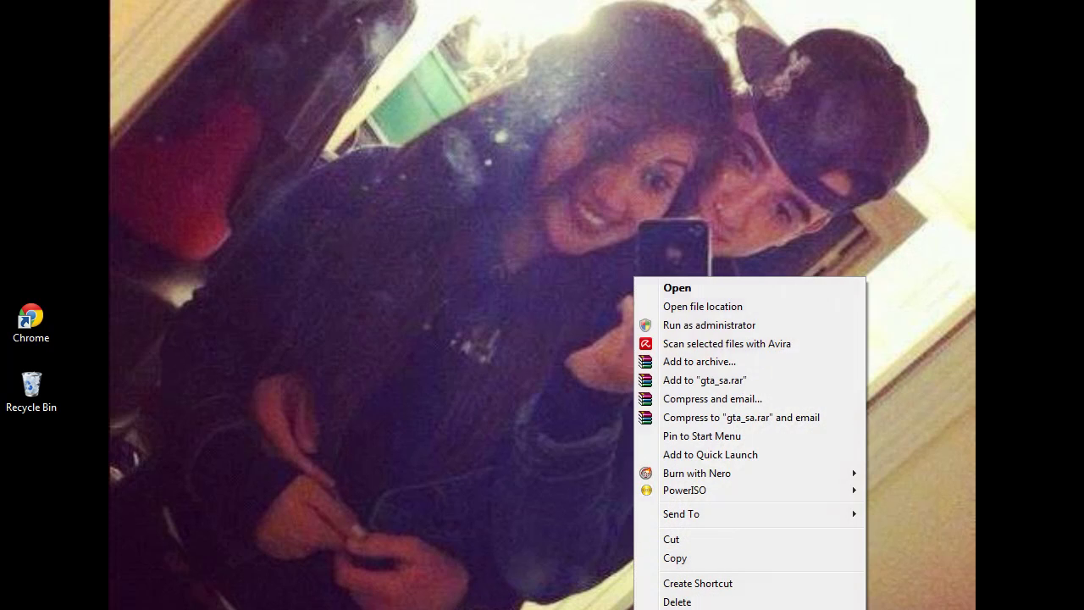
pyautogui.click(743, 304)
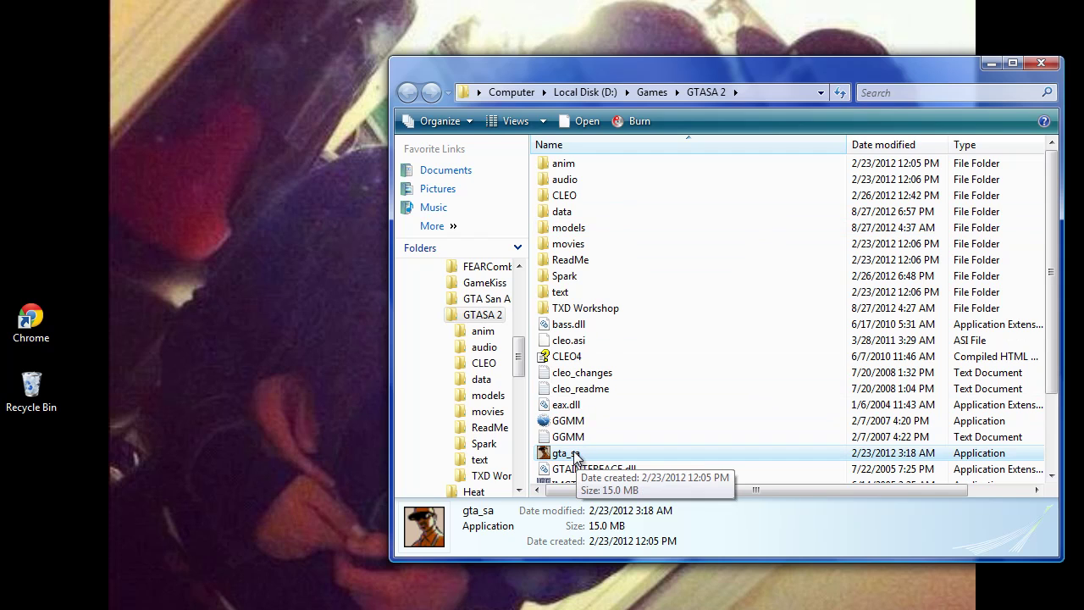
pyautogui.click(578, 421)
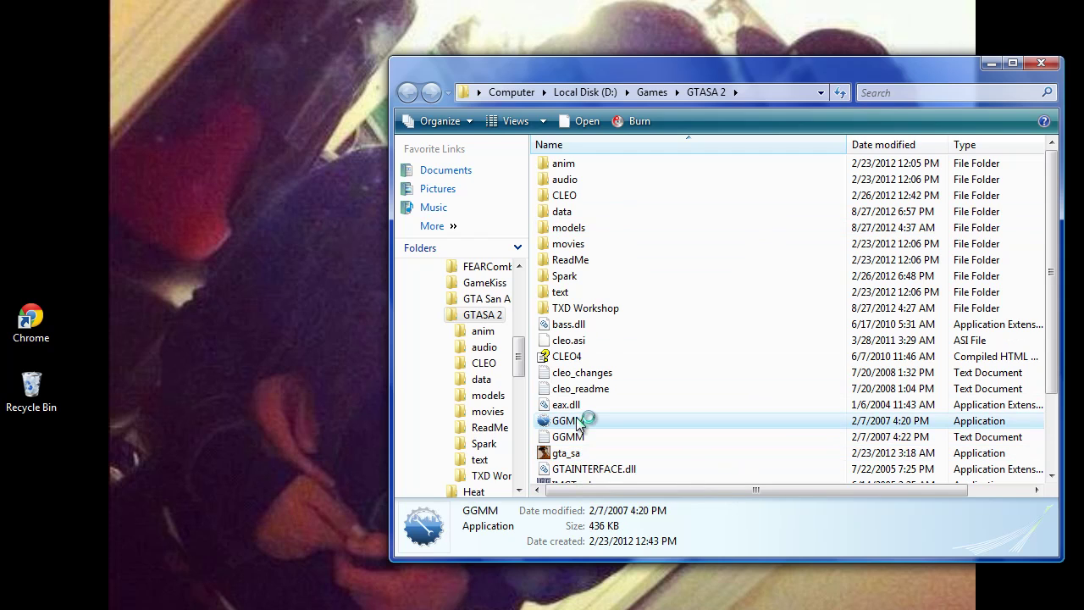
pyautogui.doubleClick(576, 421)
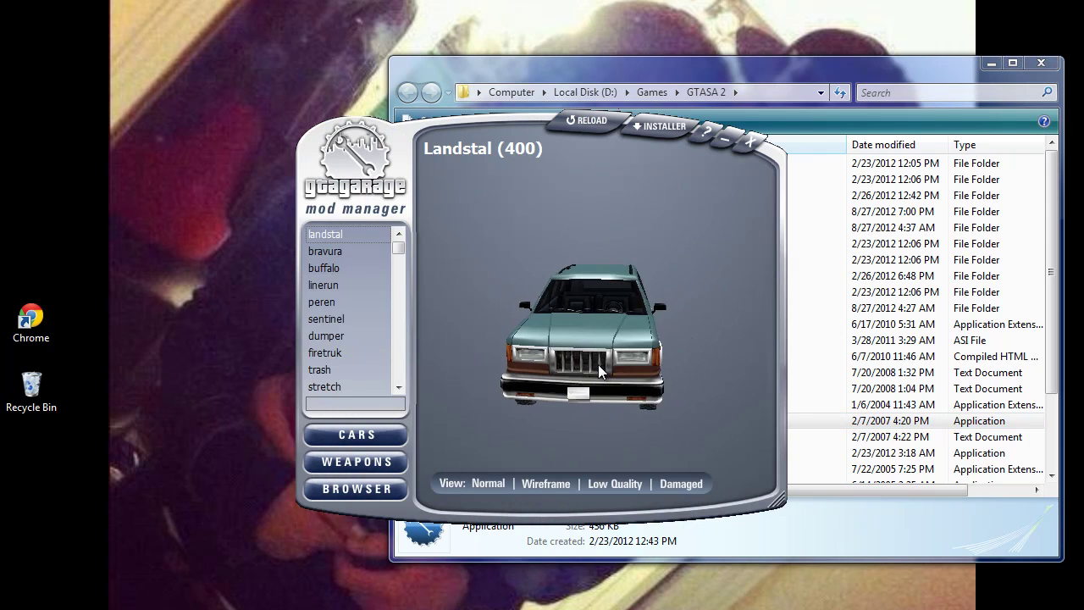
# Step: Preview the bravura and buffalo car models in the mod manager
pyautogui.click(344, 249)
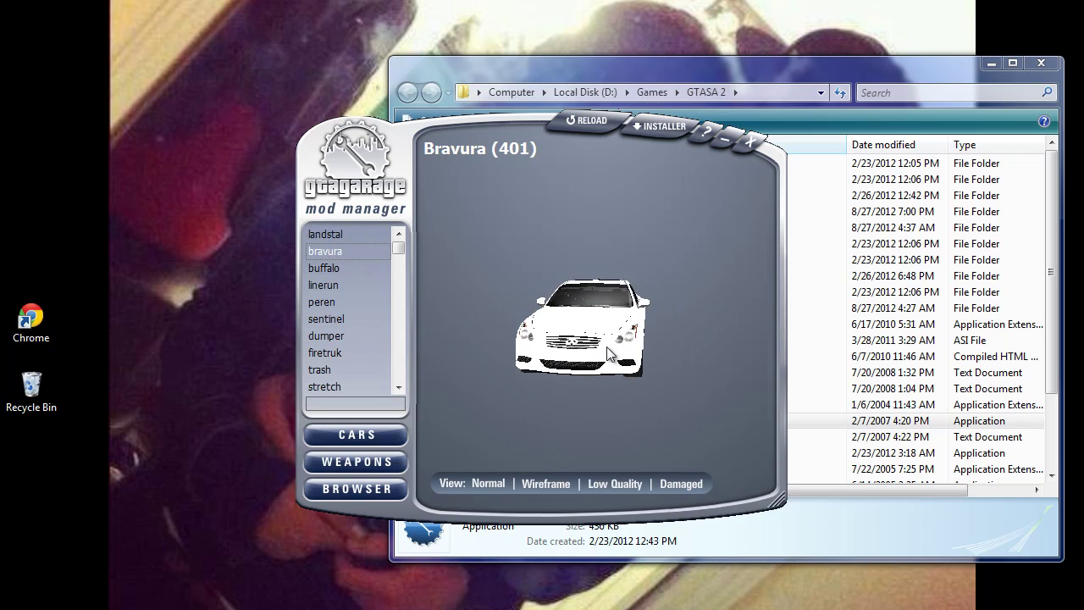
pyautogui.click(344, 267)
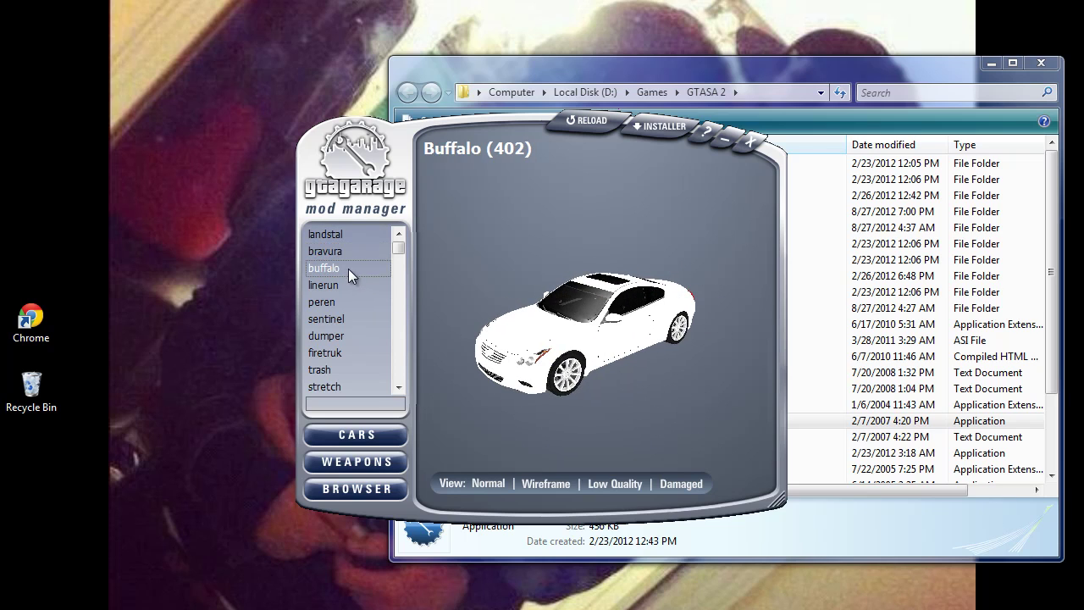
pyautogui.moveTo(641, 304)
pyautogui.mouseDown()
pyautogui.moveTo(593, 307)
pyautogui.moveTo(652, 302)
pyautogui.mouseUp()
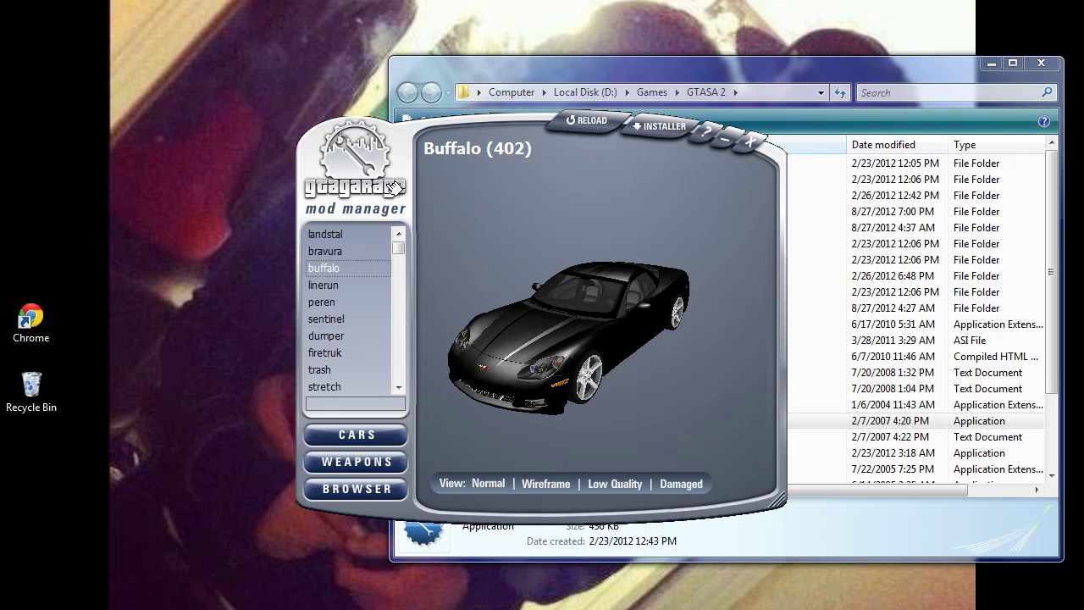
# Step: Examine the fields of the manual mod installer for the buffalo, and close it
pyautogui.moveTo(349, 159); pyautogui.dragTo(400, 114)
pyautogui.click(674, 95)
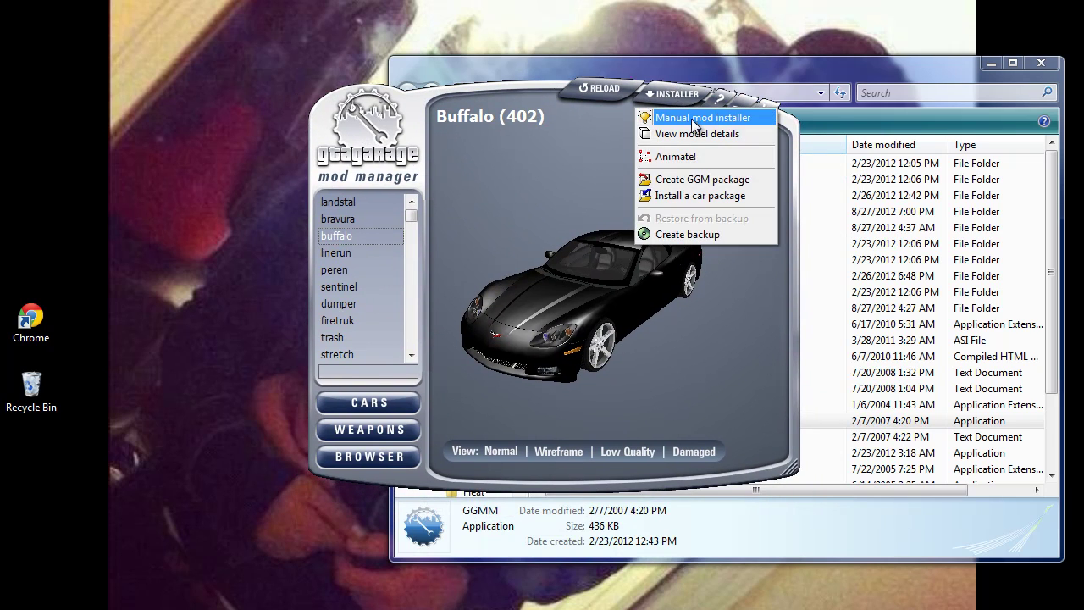
pyautogui.click(690, 117)
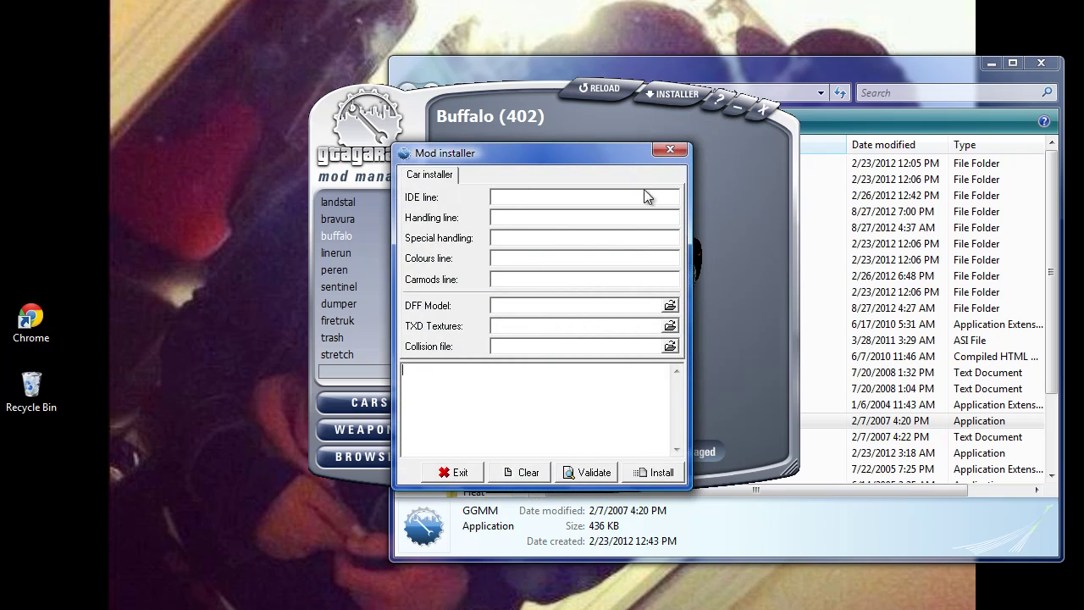
pyautogui.click(671, 150)
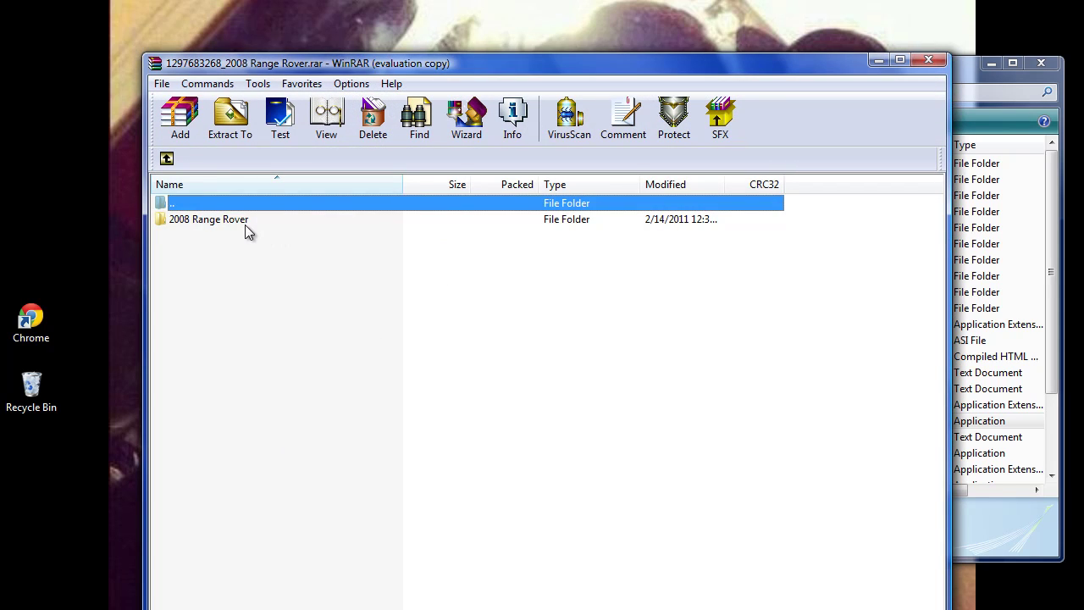
# Step: Extract huntley.dff and huntley.txd from the archive's 2008 Range Rover folder to the desktop
pyautogui.click(674, 280)
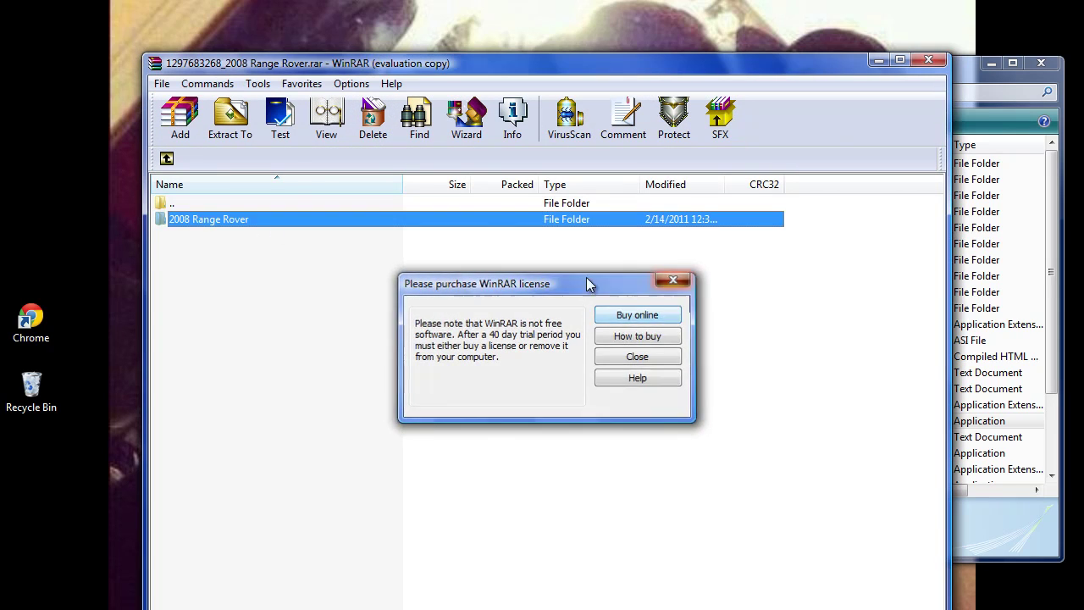
pyautogui.doubleClick(251, 225)
pyautogui.moveTo(419, 68); pyautogui.dragTo(618, 68)
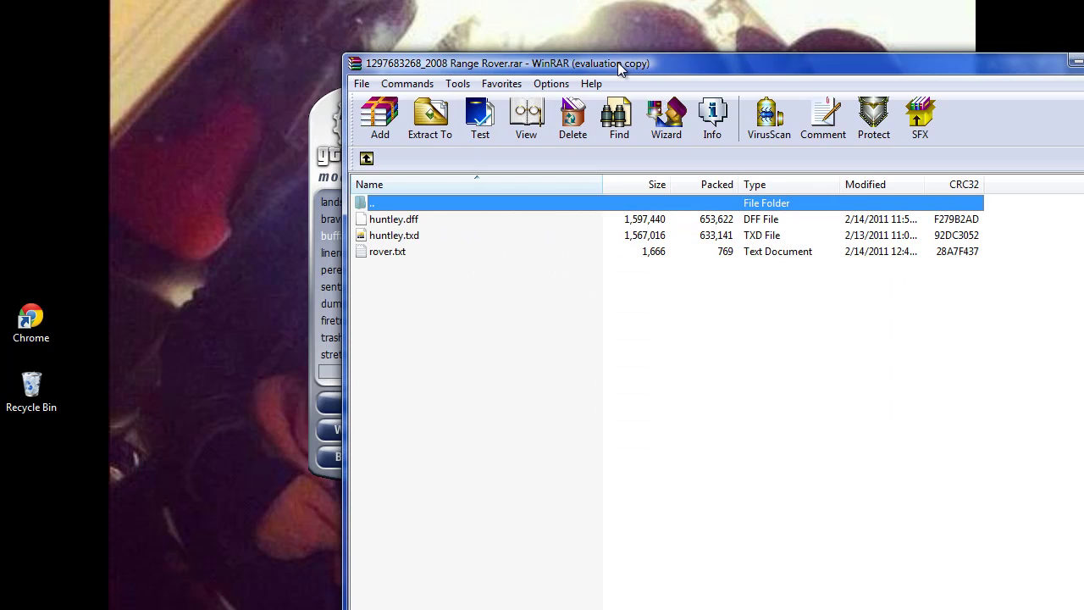
pyautogui.click(403, 235)
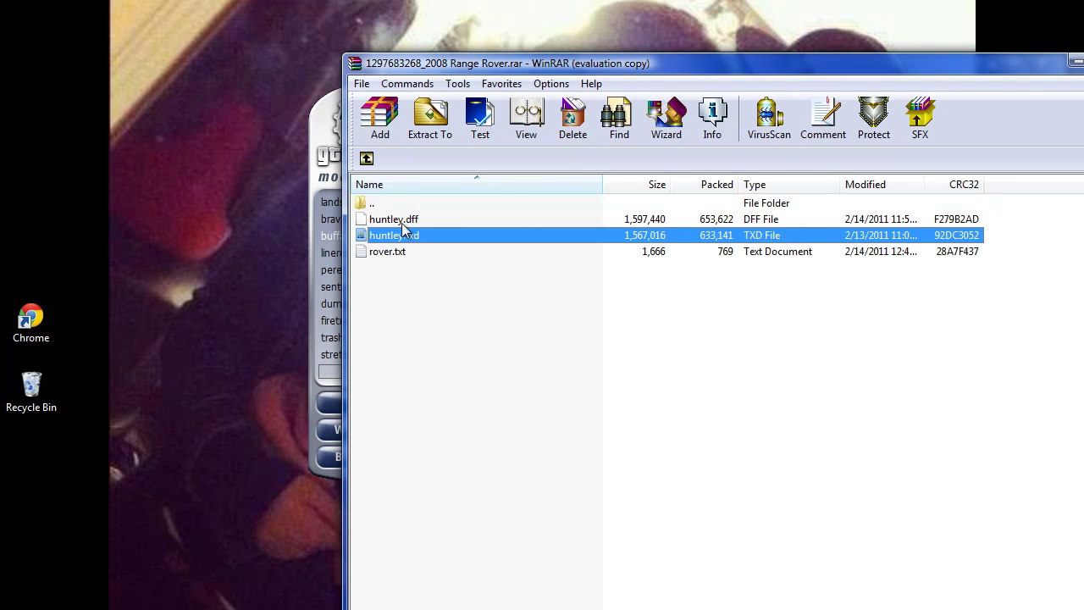
pyautogui.keyDown('shift'); pyautogui.click(402, 220); pyautogui.keyUp('shift')
pyautogui.moveTo(402, 220); pyautogui.dragTo(160, 151)
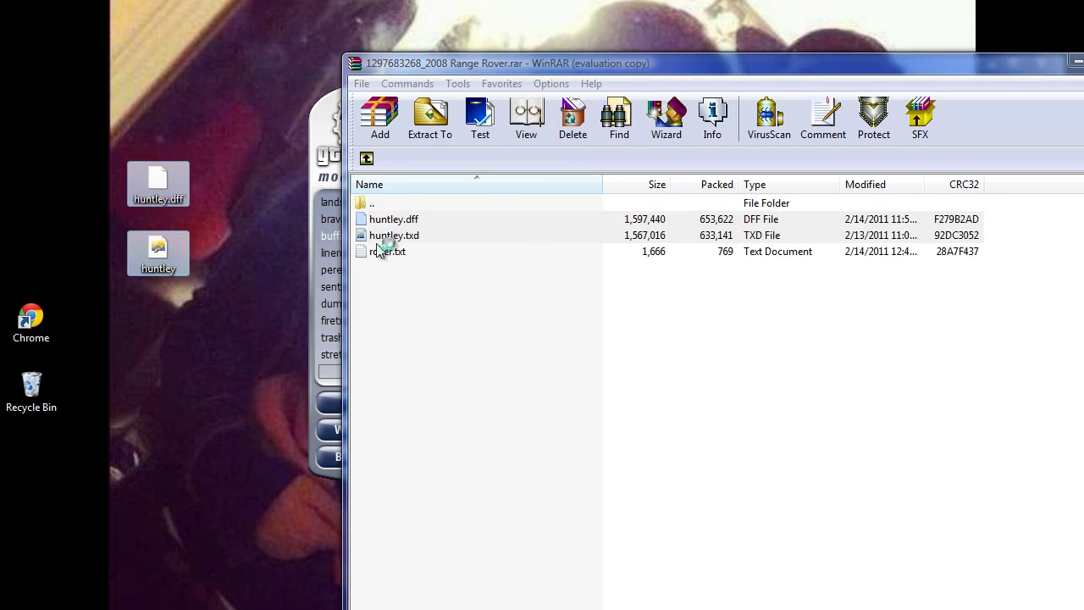
# Step: Open rover.txt from the archive, close the archive window, and reposition the text file for reading
pyautogui.click(476, 289)
pyautogui.doubleClick(398, 253)
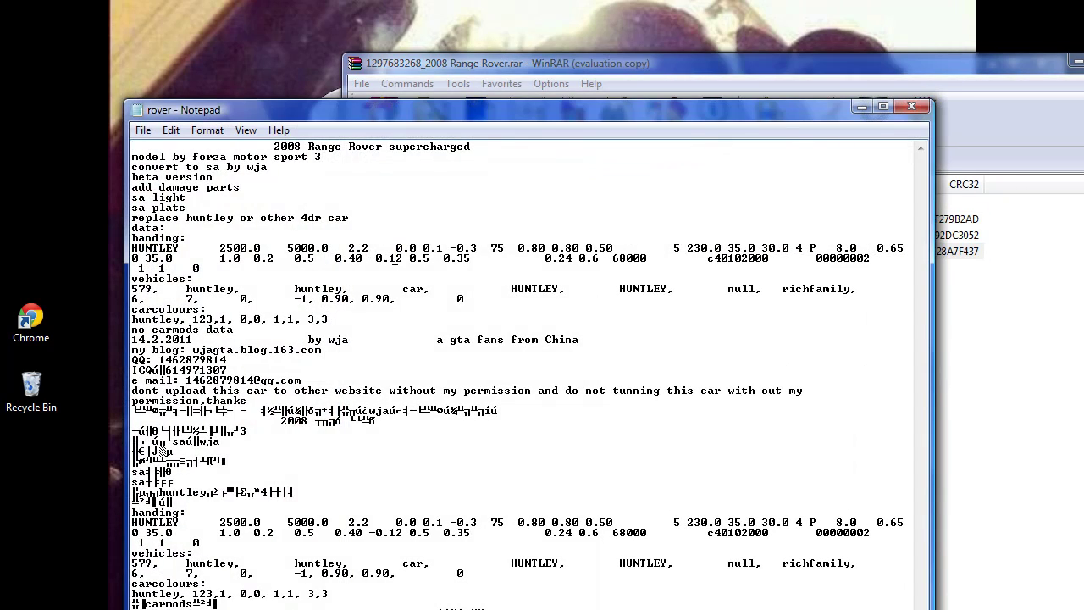
pyautogui.moveTo(938, 84); pyautogui.dragTo(682, 76)
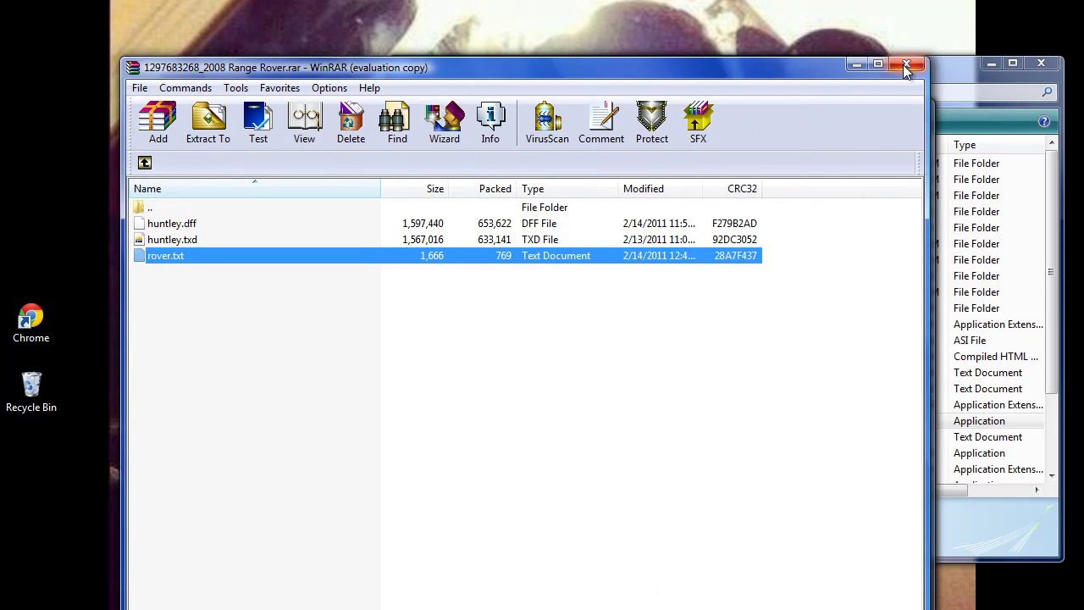
pyautogui.click(900, 65)
pyautogui.moveTo(630, 112); pyautogui.dragTo(746, 84)
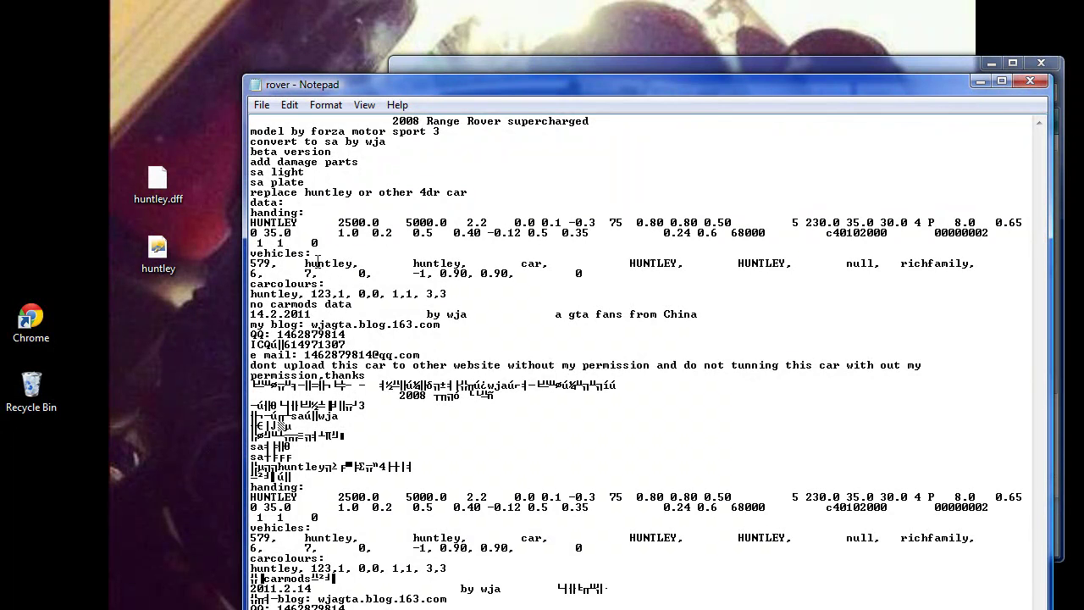
pyautogui.click(250, 222)
pyautogui.moveTo(402, 91); pyautogui.dragTo(334, 251)
# Step: Open the buffalo's manual mod installer and compare its Handling line and IDE line fields with the rover text file
pyautogui.click(605, 103)
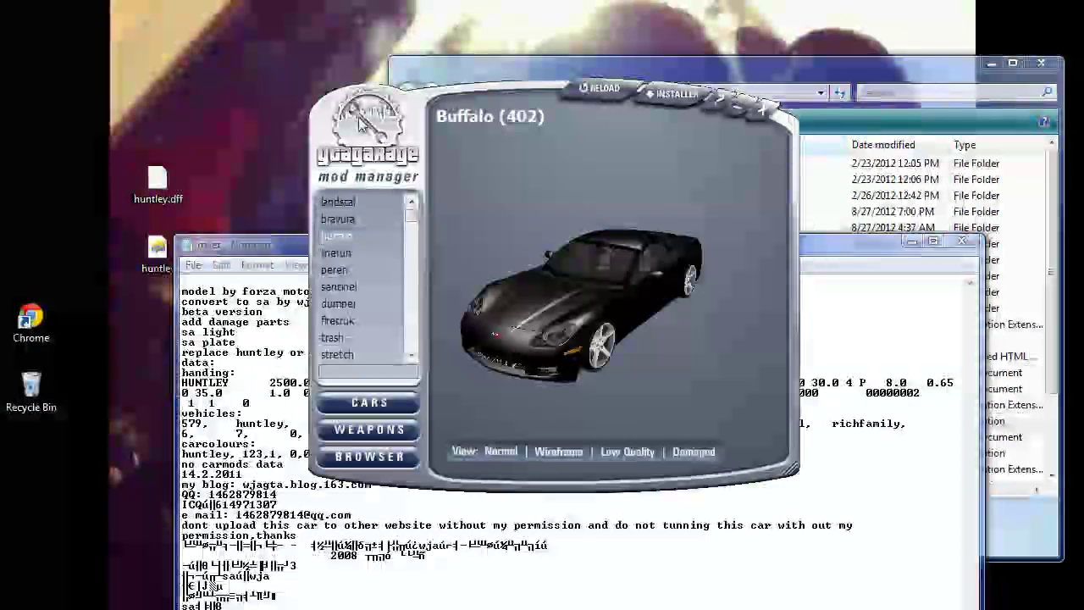
pyautogui.click(677, 94)
pyautogui.click(678, 117)
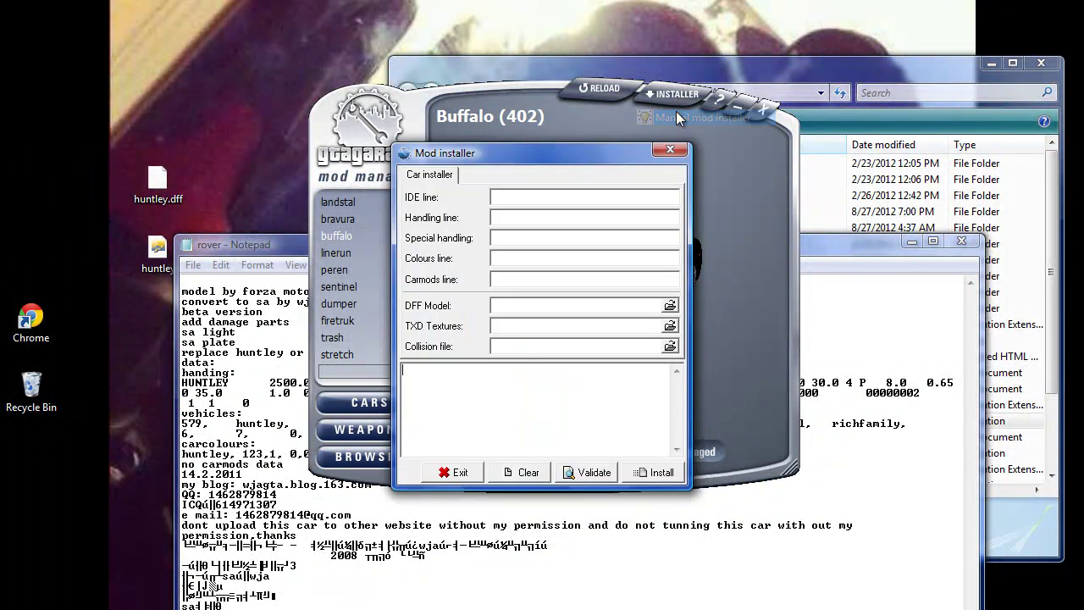
pyautogui.click(516, 218)
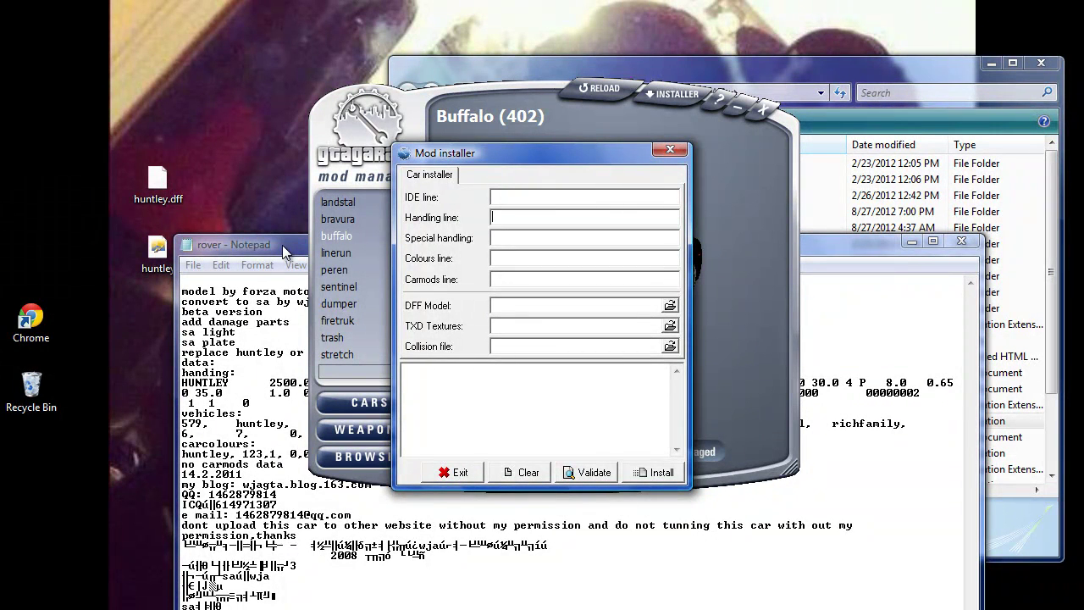
pyautogui.click(282, 245)
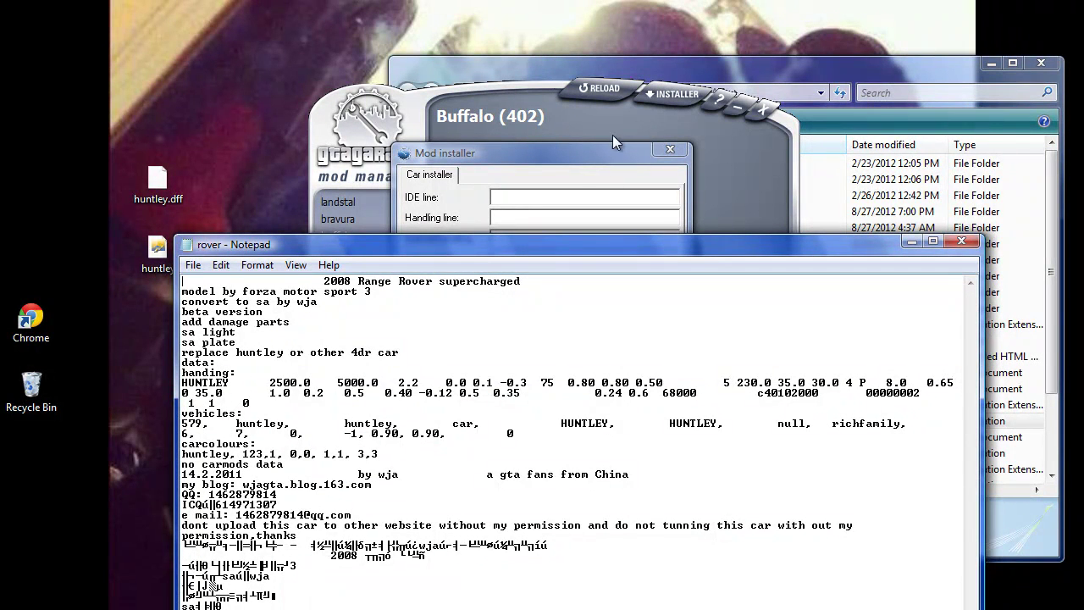
pyautogui.click(547, 195)
pyautogui.click(287, 249)
# Step: Examine the vehicles line in the rover text file, then minimize the file and close the mod installer
pyautogui.moveTo(288, 249); pyautogui.dragTo(280, 186)
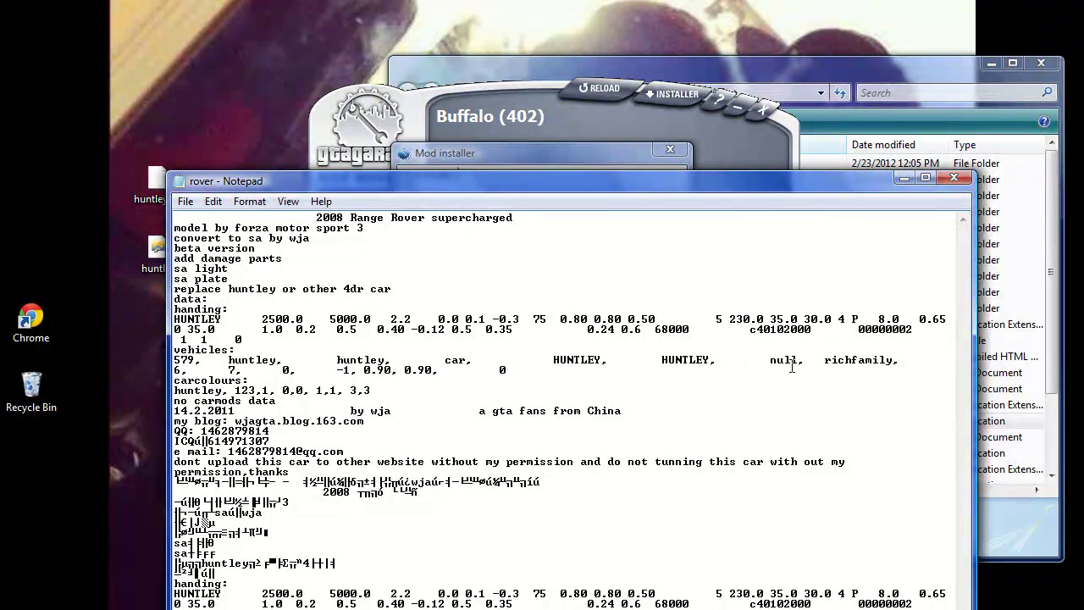
pyautogui.doubleClick(834, 359)
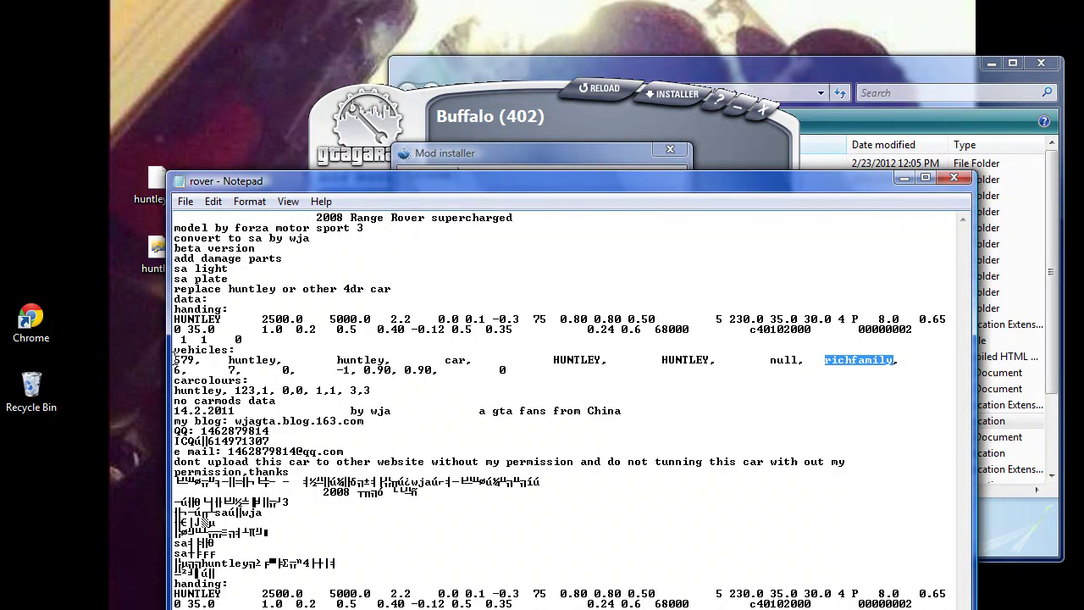
pyautogui.click(176, 360)
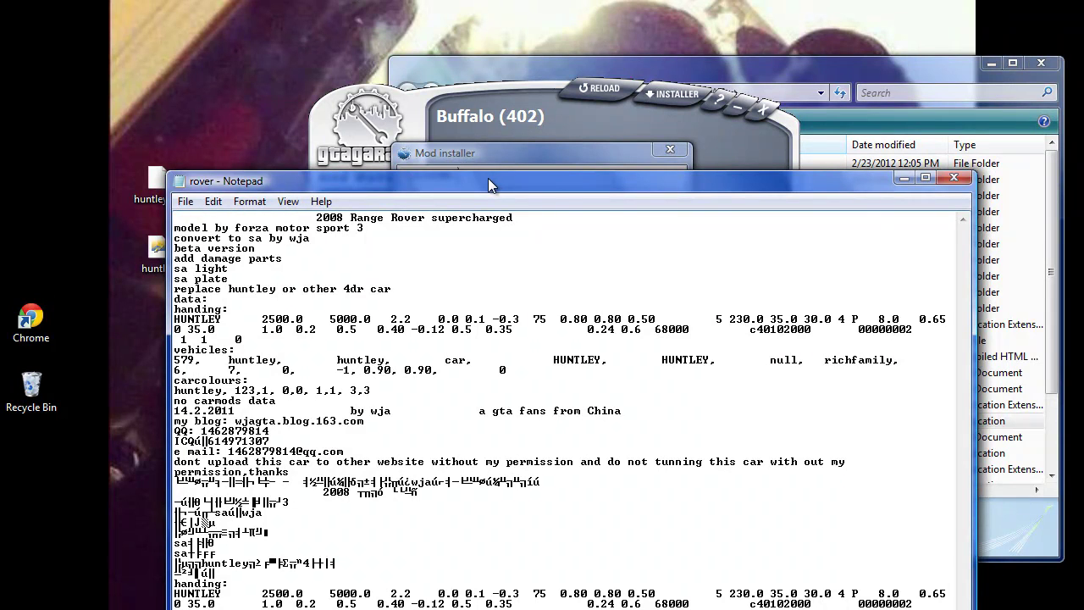
pyautogui.moveTo(489, 178); pyautogui.dragTo(480, 60)
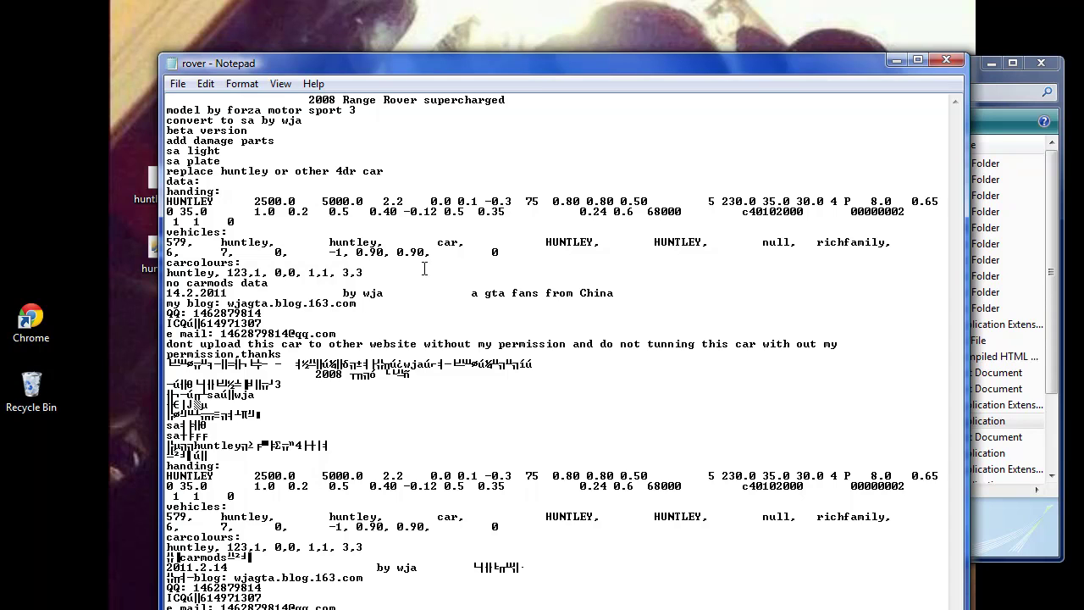
pyautogui.click(894, 61)
pyautogui.click(670, 150)
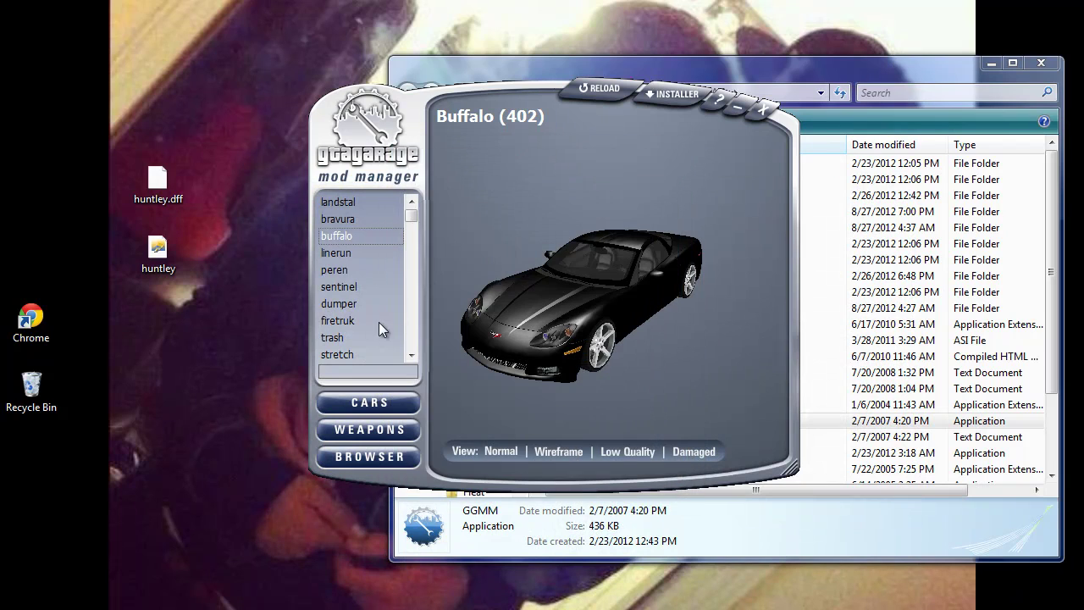
# Step: Find the huntley in the car list and inspect its model in the preview
pyautogui.click(372, 365)
pyautogui.write('hunt')
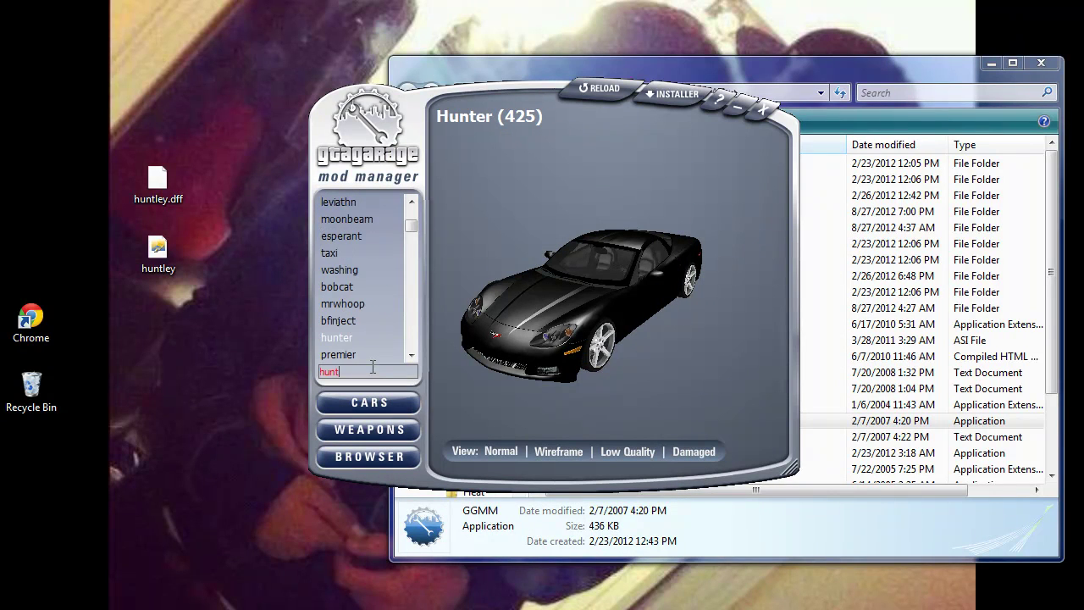
pyautogui.write('ley')
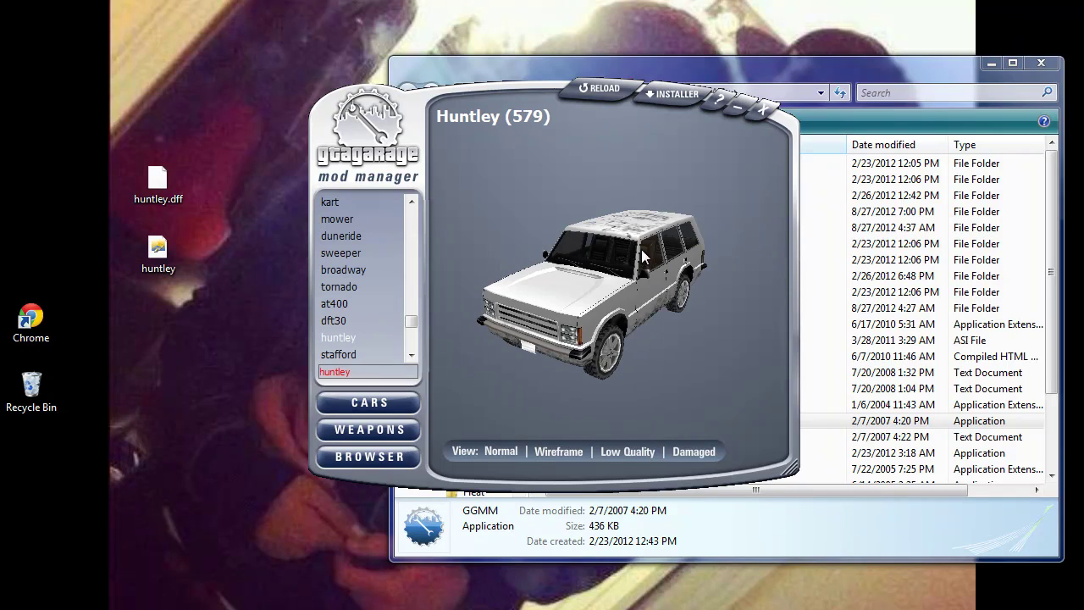
pyautogui.moveTo(641, 249)
pyautogui.mouseDown()
pyautogui.moveTo(584, 249)
pyautogui.moveTo(577, 215)
pyautogui.moveTo(478, 272)
pyautogui.moveTo(597, 231)
pyautogui.moveTo(637, 247)
pyautogui.moveTo(663, 234)
pyautogui.moveTo(712, 246)
pyautogui.moveTo(670, 258)
pyautogui.moveTo(623, 248)
pyautogui.moveTo(637, 238)
pyautogui.mouseUp()
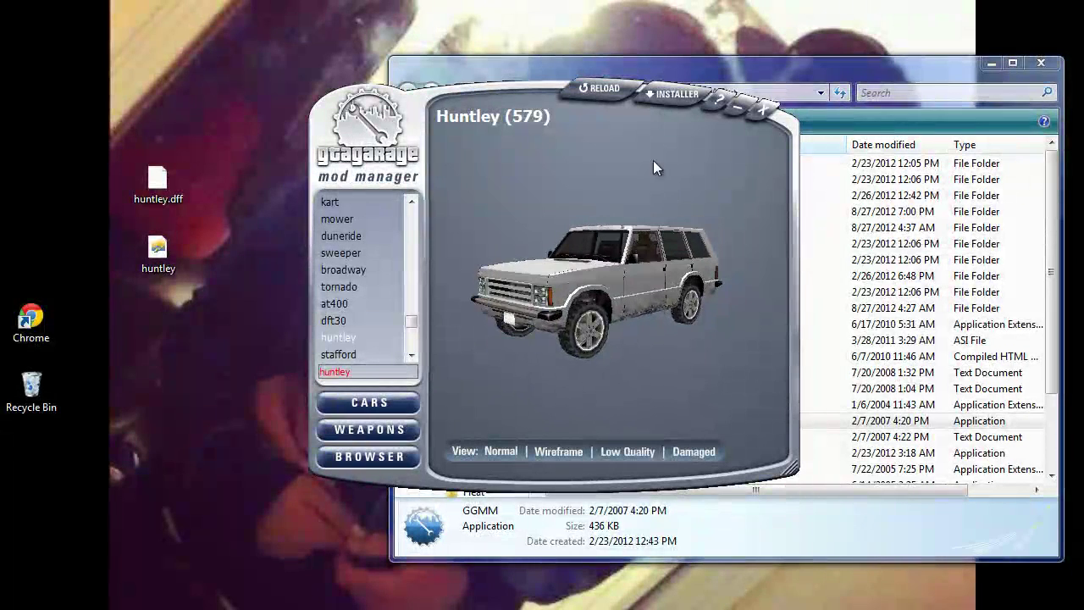
# Step: Open the manual mod installer for the Huntley and set its DFF model to huntley.dff from the desktop
pyautogui.click(677, 94)
pyautogui.click(677, 116)
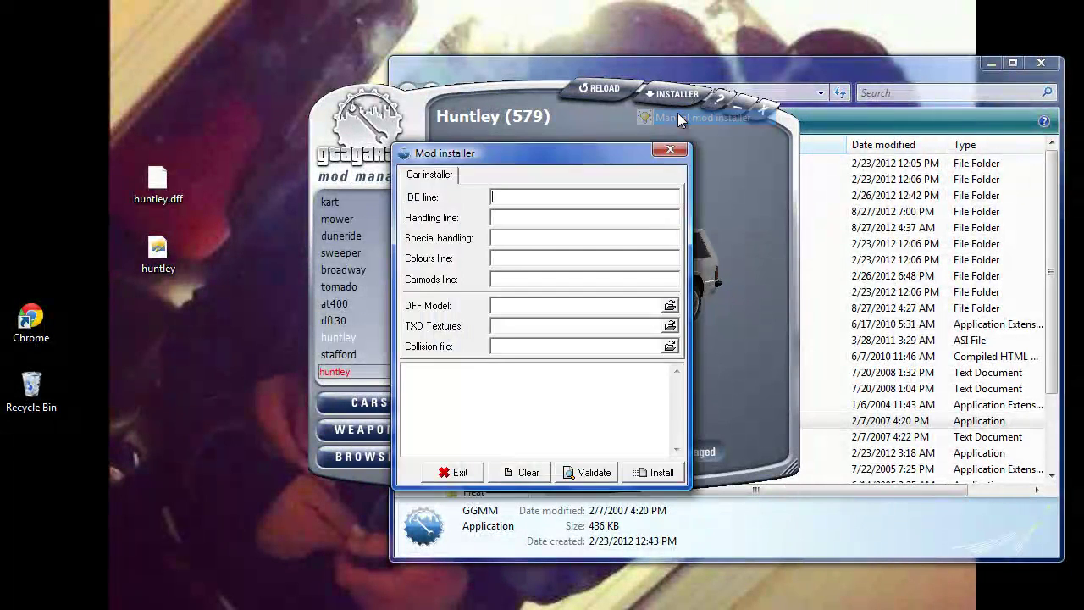
pyautogui.click(670, 305)
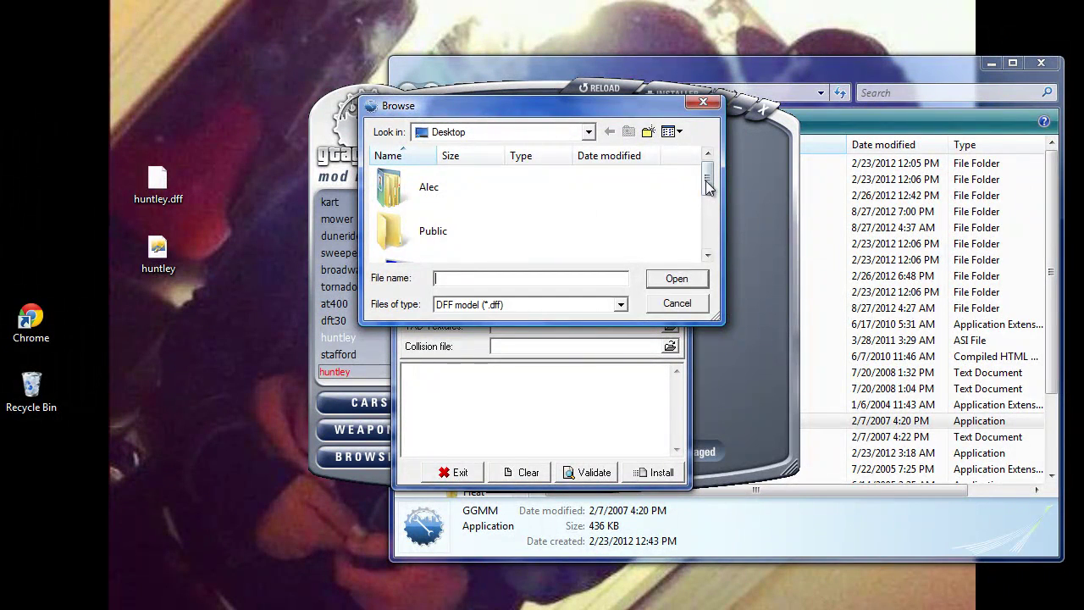
pyautogui.moveTo(706, 179); pyautogui.dragTo(706, 229)
pyautogui.click(462, 244)
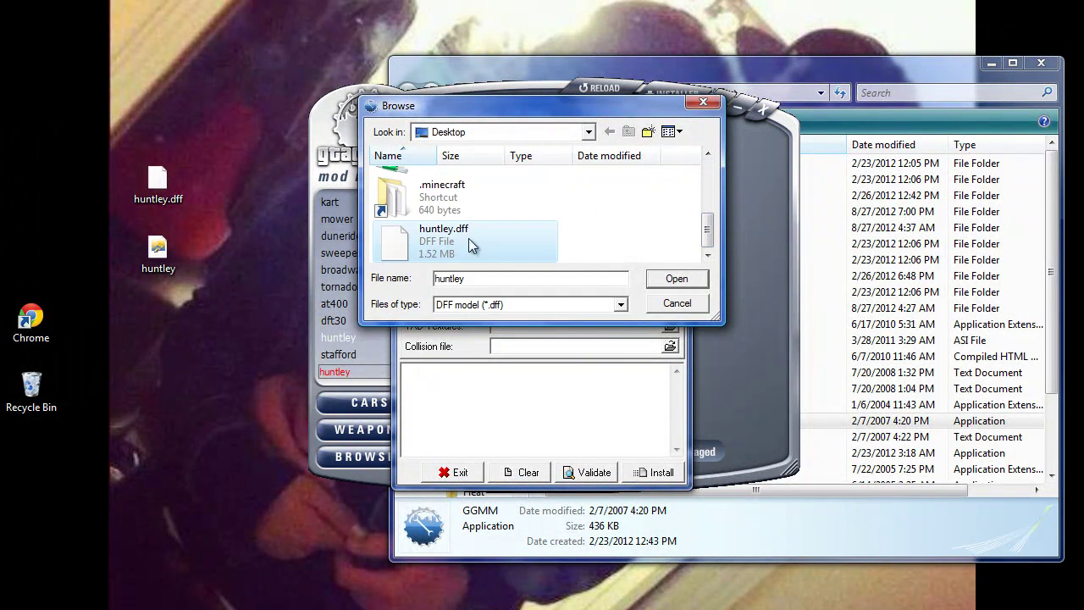
pyautogui.click(679, 281)
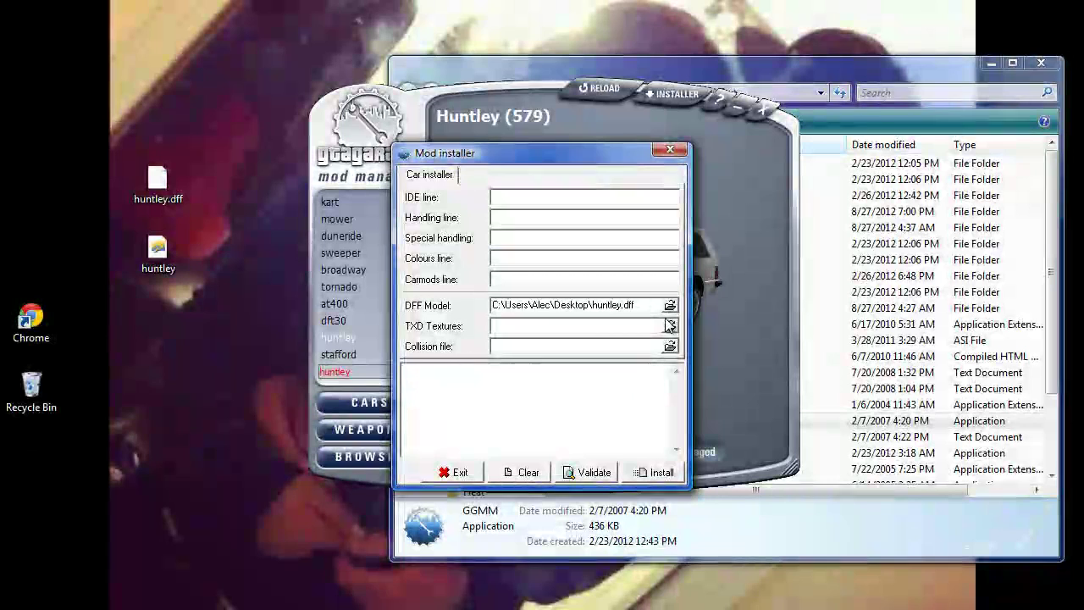
# Step: Set the Huntley's TXD textures to the huntley.txd file from the desktop
pyautogui.click(669, 327)
pyautogui.moveTo(704, 177); pyautogui.dragTo(707, 227)
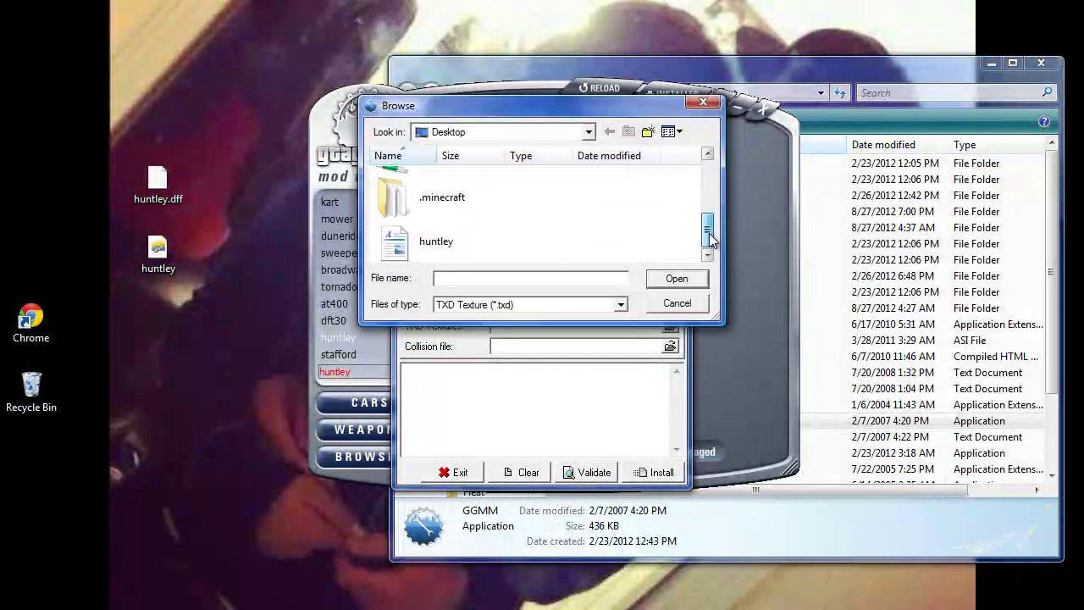
pyautogui.click(461, 241)
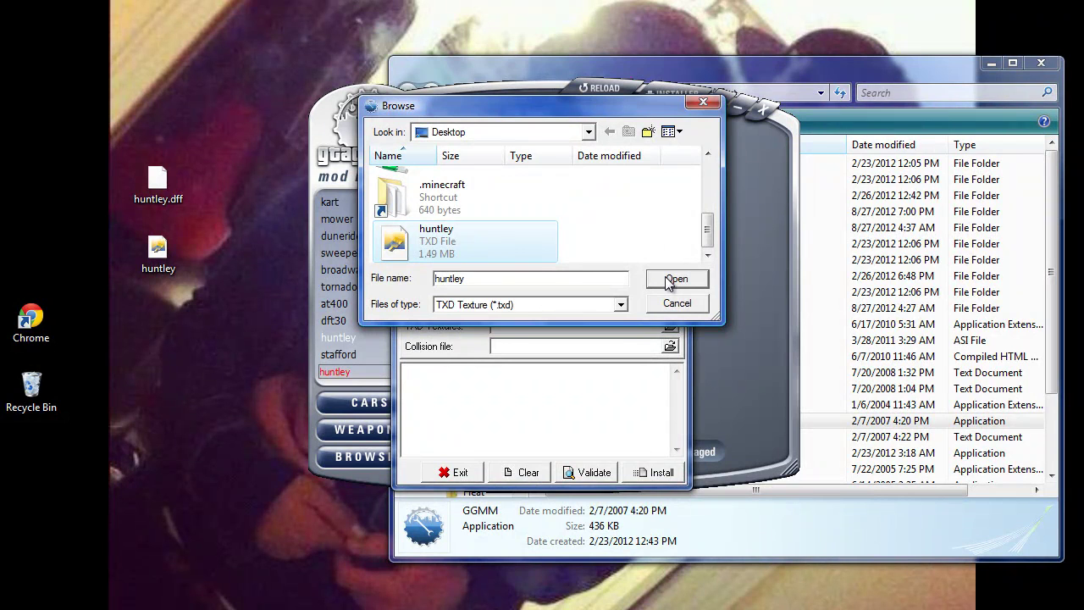
pyautogui.click(675, 280)
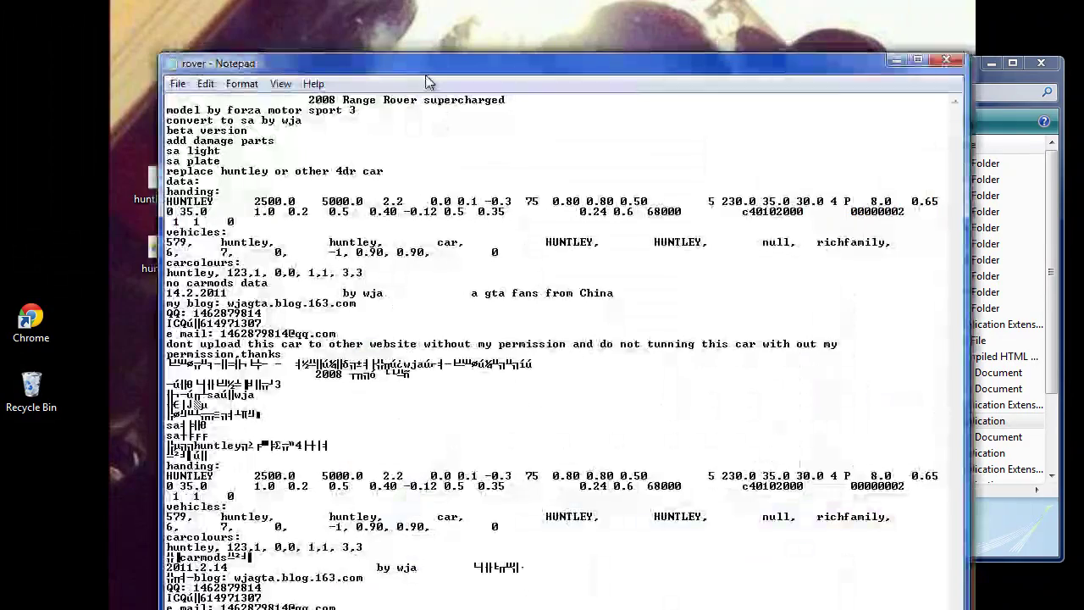
# Step: Copy the full HUNTLEY handling entry from the rover text file into the mod installer's Handling line
pyautogui.moveTo(408, 70); pyautogui.dragTo(376, 103)
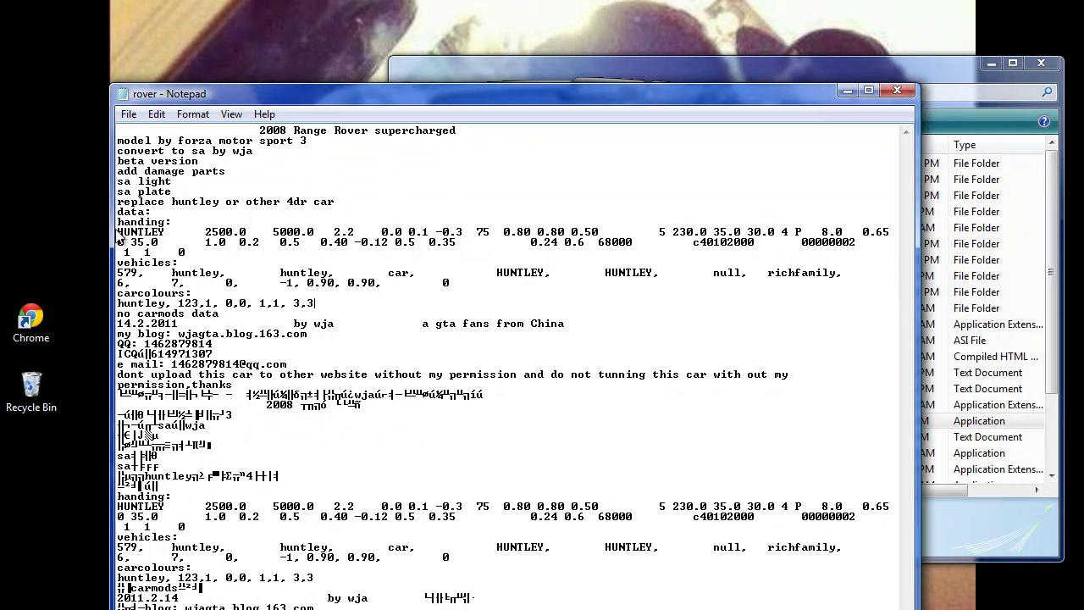
pyautogui.moveTo(117, 231); pyautogui.dragTo(195, 252)
pyautogui.hotkey('ctrl', 'c')
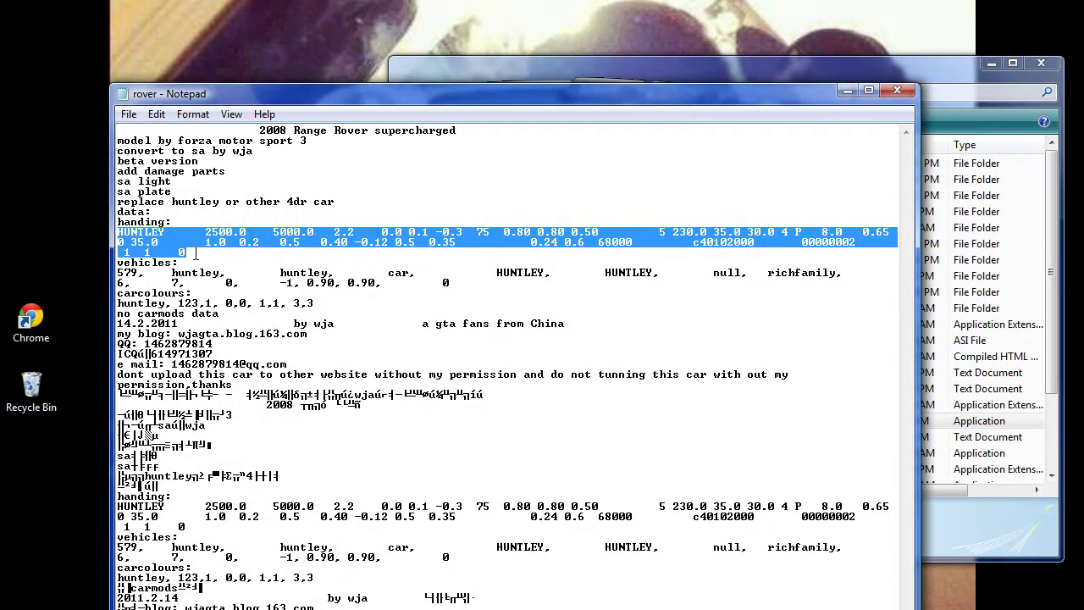
pyautogui.hotkey('alt', 'Tab')
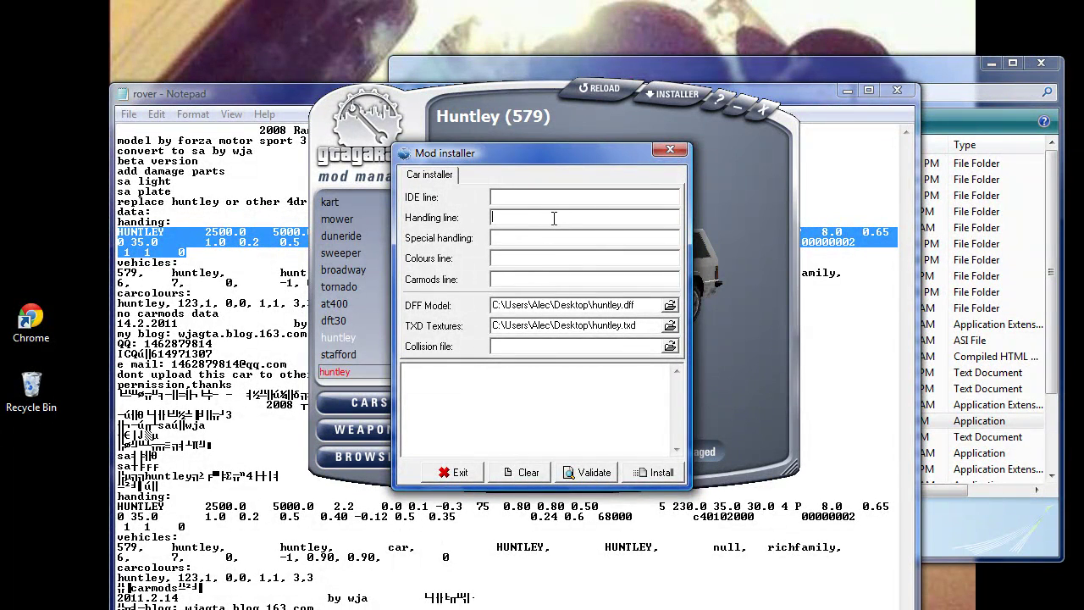
pyautogui.hotkey('ctrl', 'v')
pyautogui.moveTo(601, 216)
pyautogui.mouseDown()
pyautogui.moveTo(669, 216)
pyautogui.moveTo(508, 217)
pyautogui.moveTo(593, 217)
pyautogui.mouseUp()
pyautogui.click(594, 217)
pyautogui.click(272, 98)
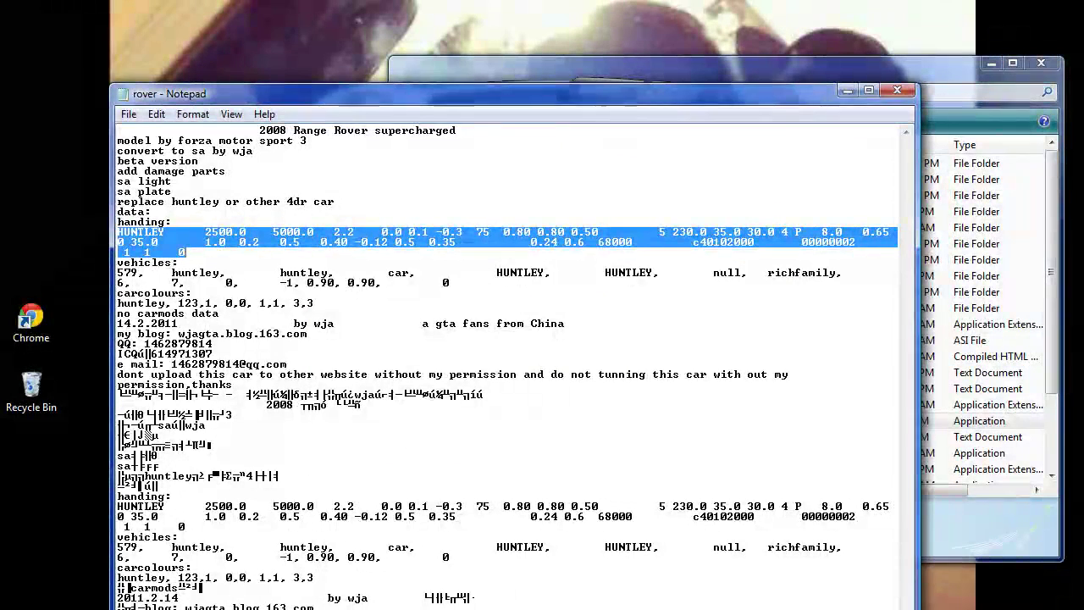
pyautogui.hotkey('alt', 'Tab')
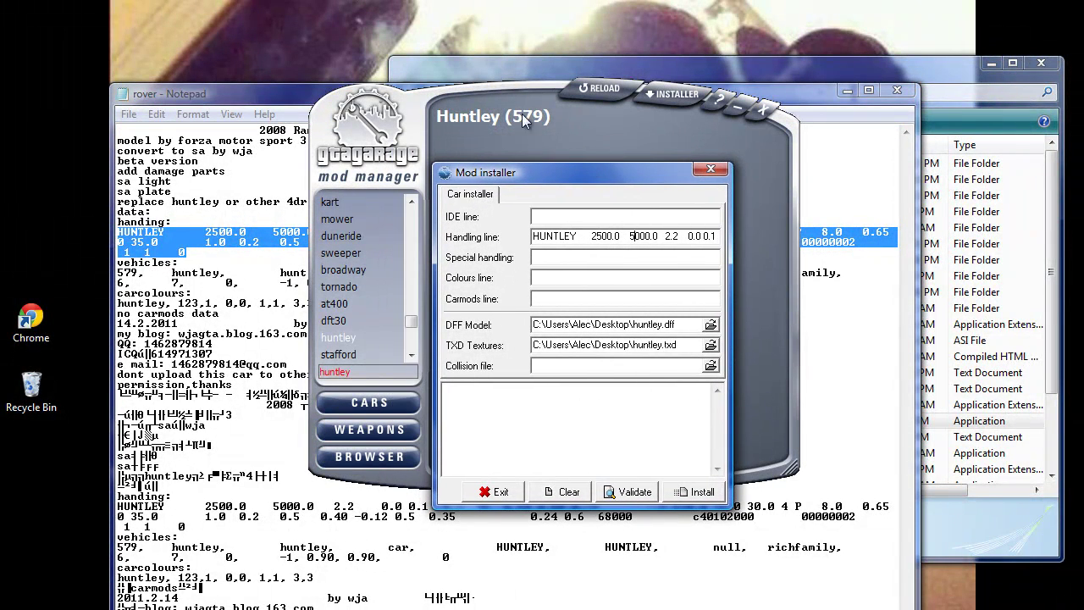
# Step: Copy the vehicles entry starting with 579, huntley from the rover text file into the installer's IDE line
pyautogui.click(258, 91)
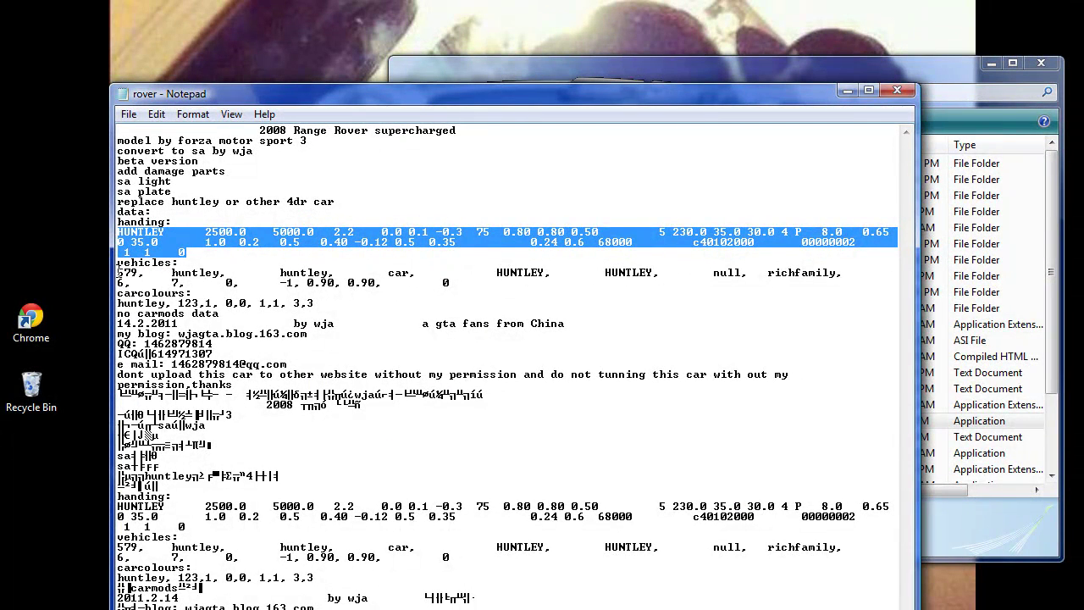
pyautogui.moveTo(117, 273); pyautogui.dragTo(484, 283)
pyautogui.hotkey('ctrl', 'c')
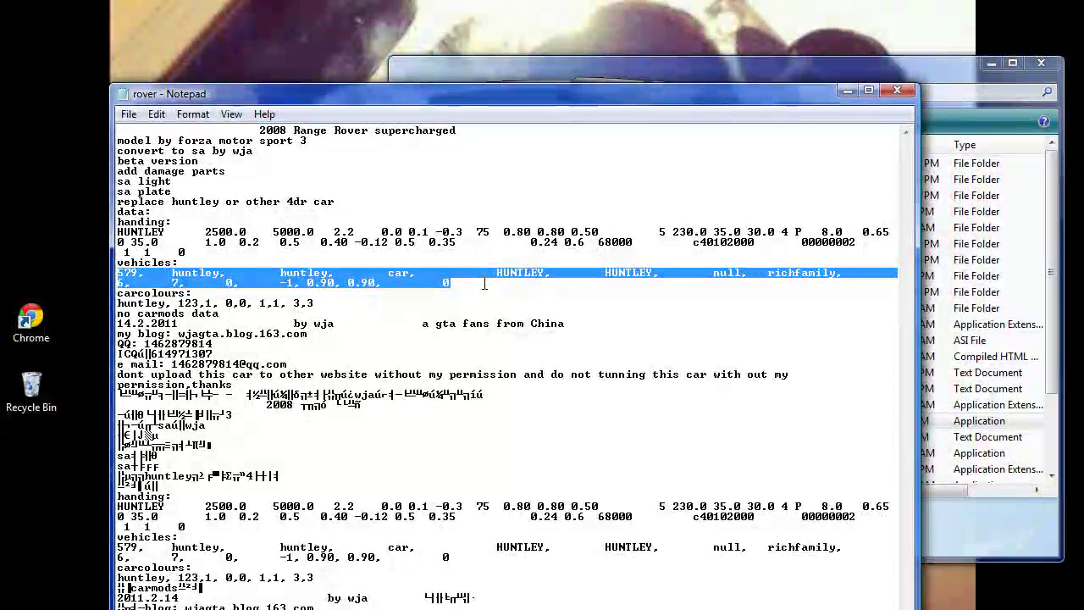
pyautogui.hotkey('alt', 'Tab')
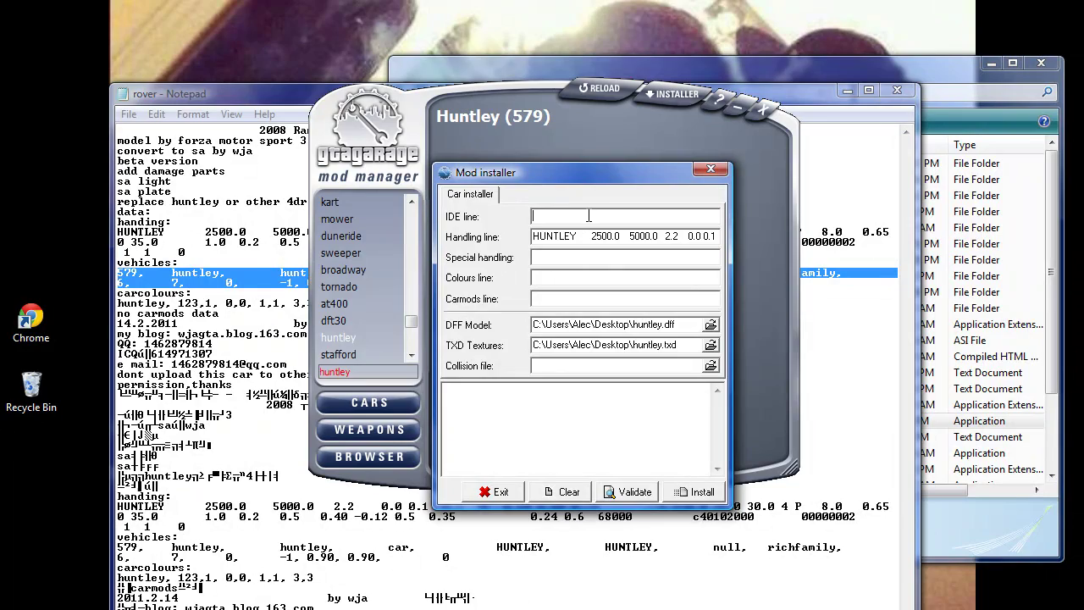
pyautogui.moveTo(579, 178); pyautogui.dragTo(577, 147)
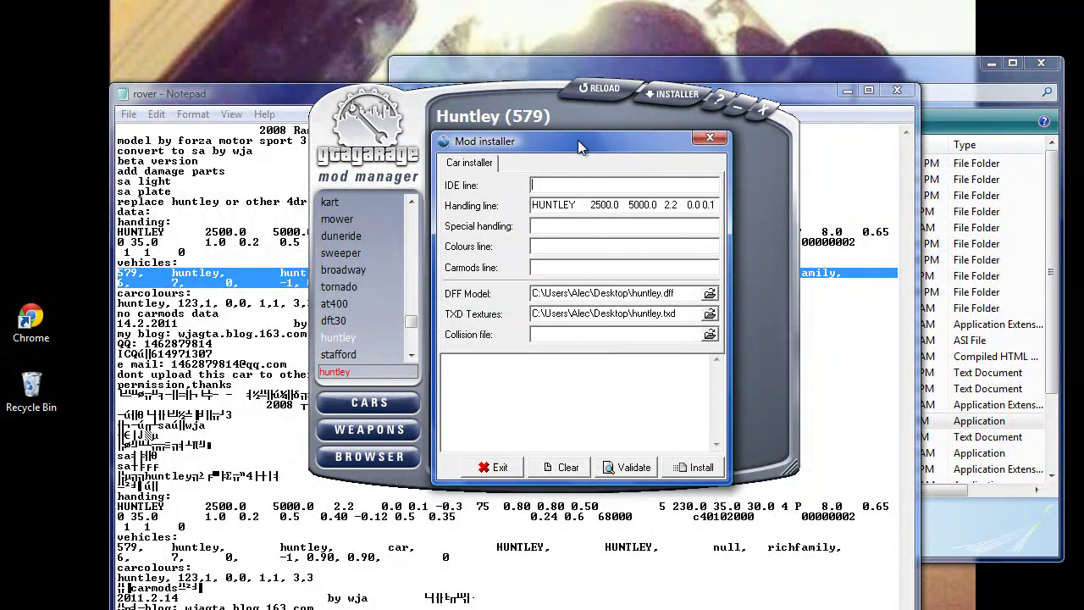
pyautogui.hotkey('ctrl', 'v')
# Step: Copy the carcolours entry "huntley, 123,1, 0,0, 1,1, 3,3" from the rover text file into the installer's Colours line
pyautogui.moveTo(119, 303); pyautogui.dragTo(322, 302)
pyautogui.hotkey('ctrl', 'c')
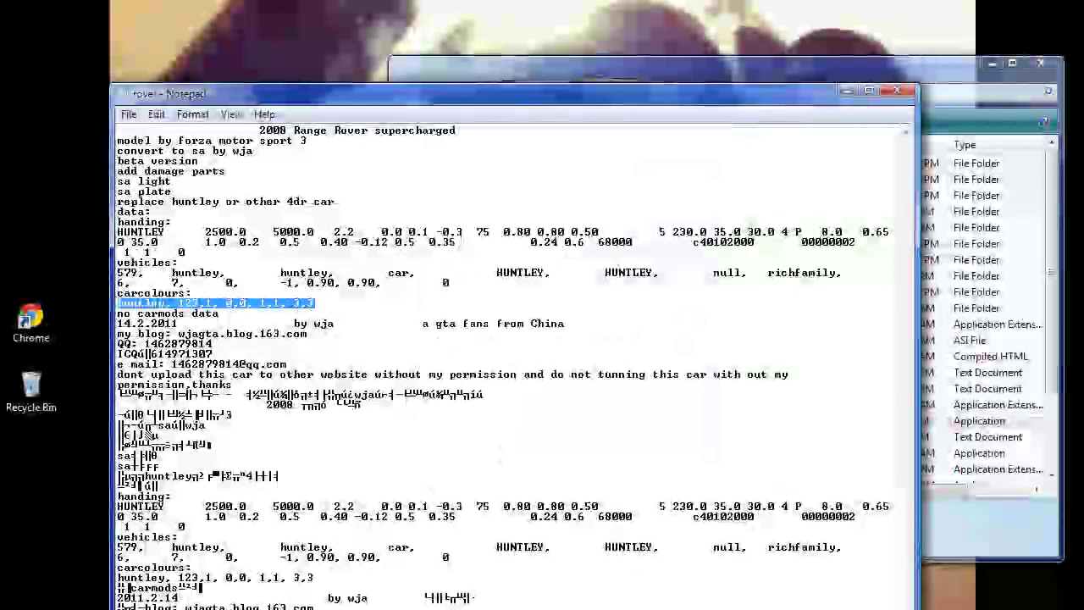
pyautogui.hotkey('alt', 'Tab')
pyautogui.click(575, 245)
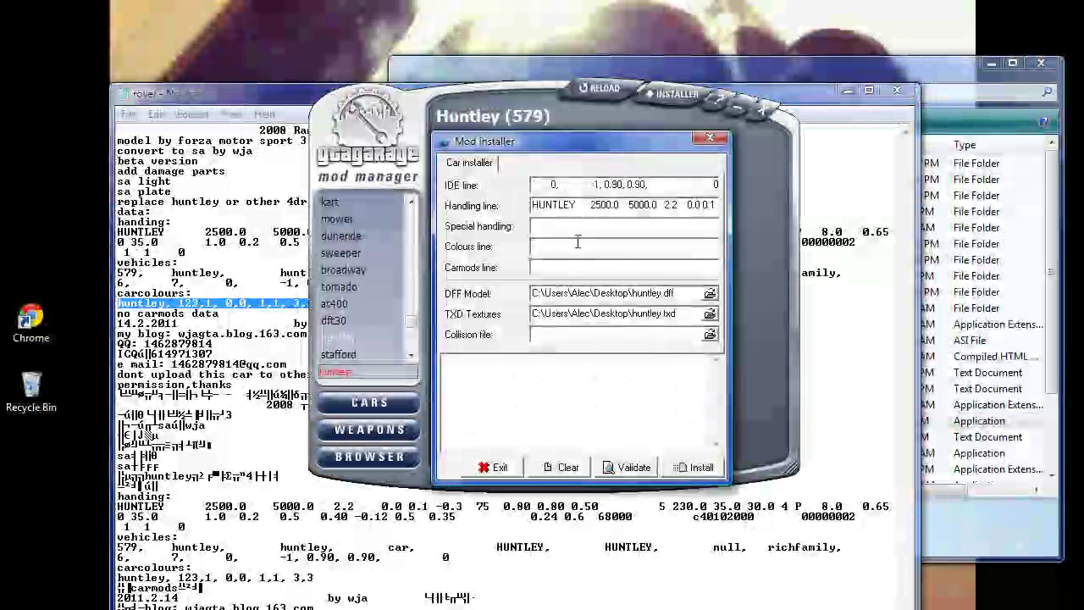
pyautogui.hotkey('ctrl', 'v')
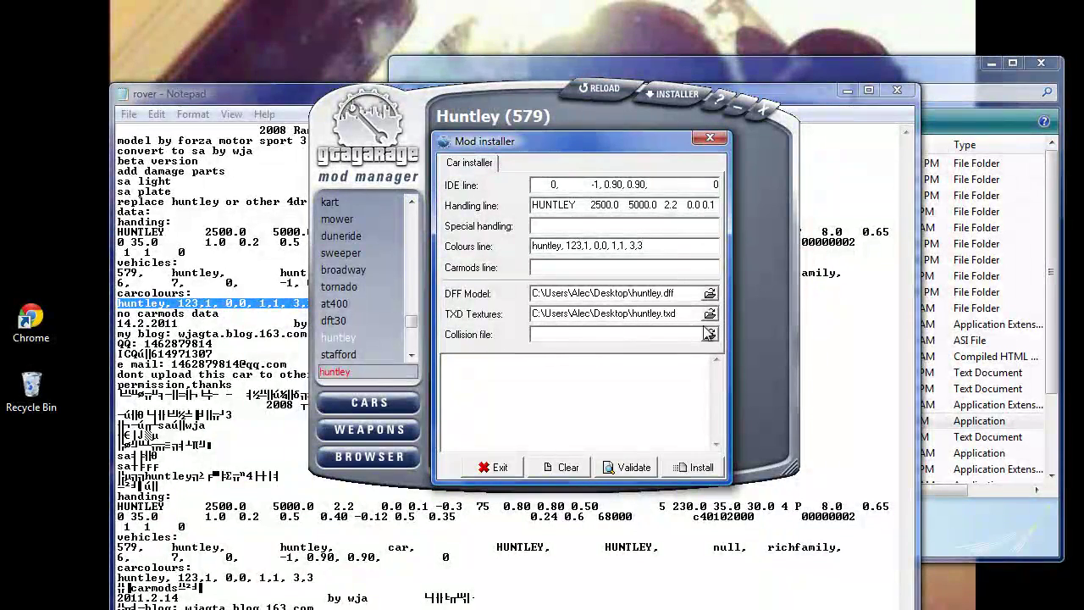
# Step: Install the mod over the Huntley and inspect the replaced model in the preview, leaving the mod installer closed
pyautogui.moveTo(580, 142); pyautogui.dragTo(375, 121)
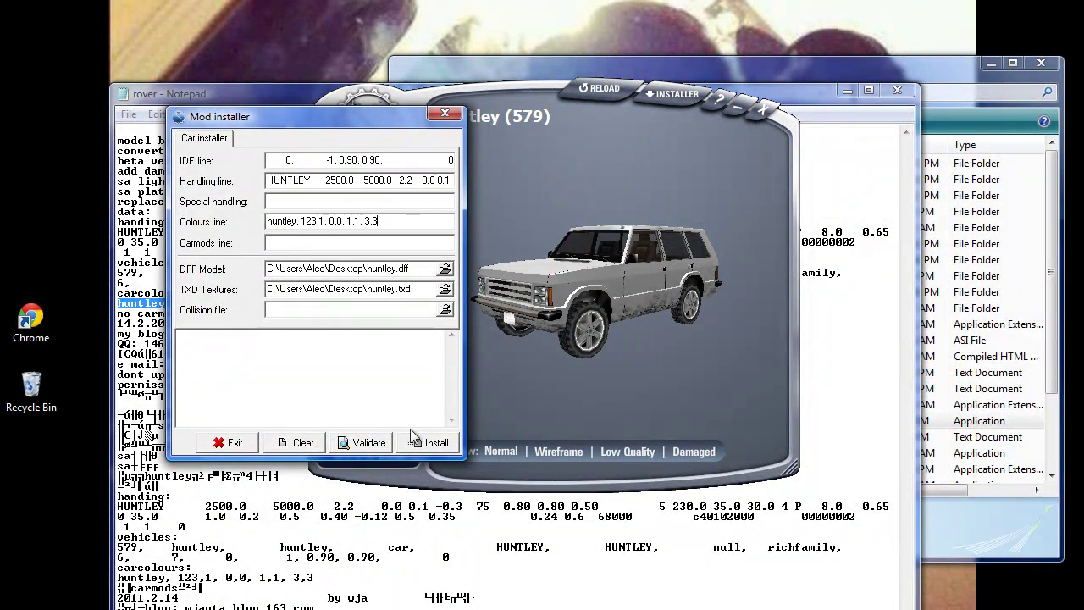
pyautogui.click(430, 444)
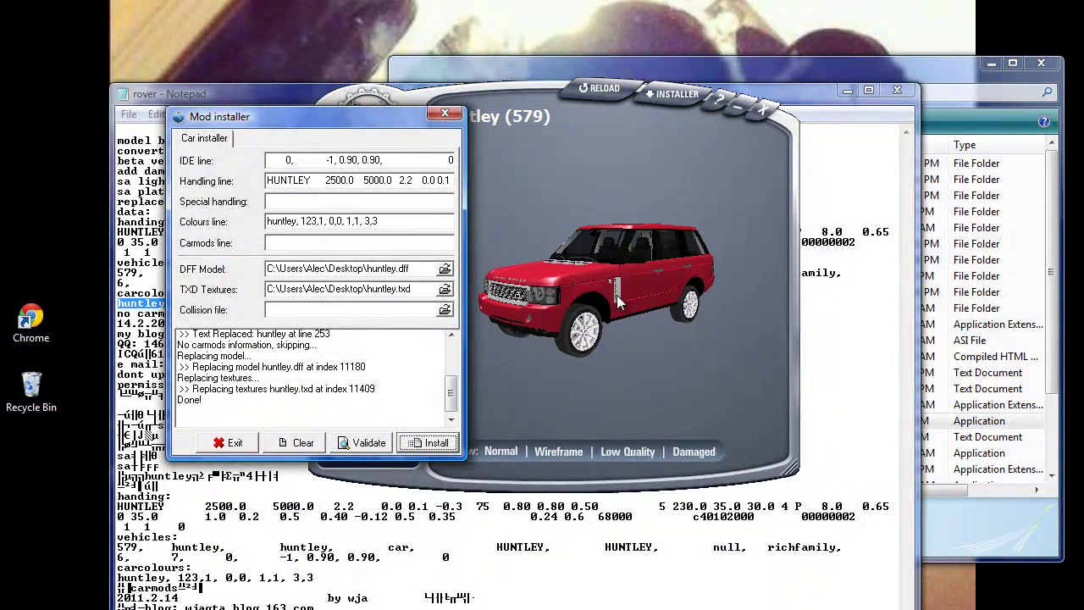
pyautogui.moveTo(619, 270); pyautogui.dragTo(491, 171)
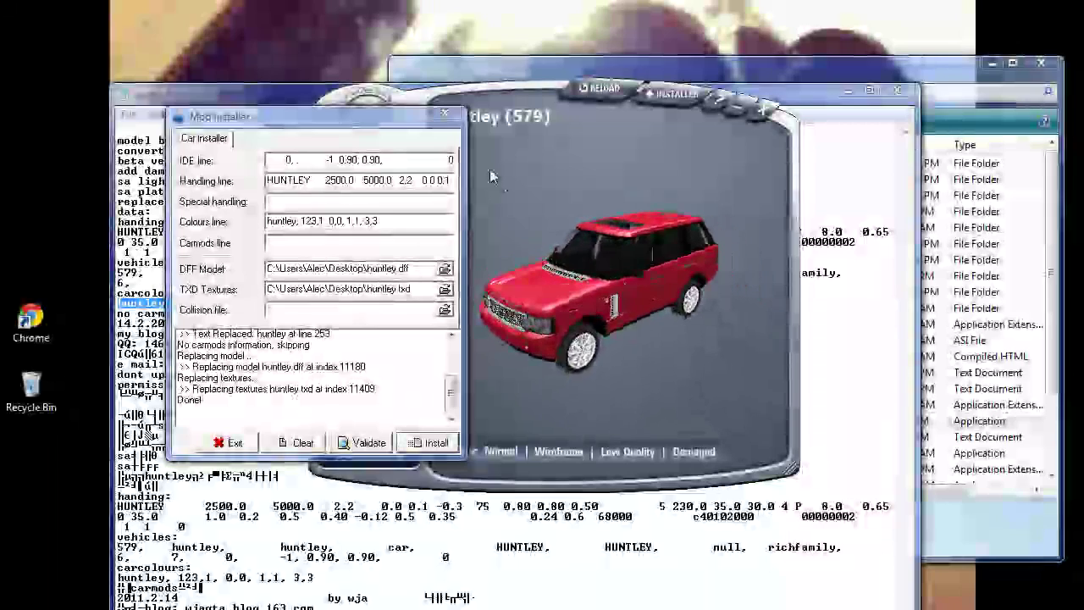
pyautogui.click(444, 113)
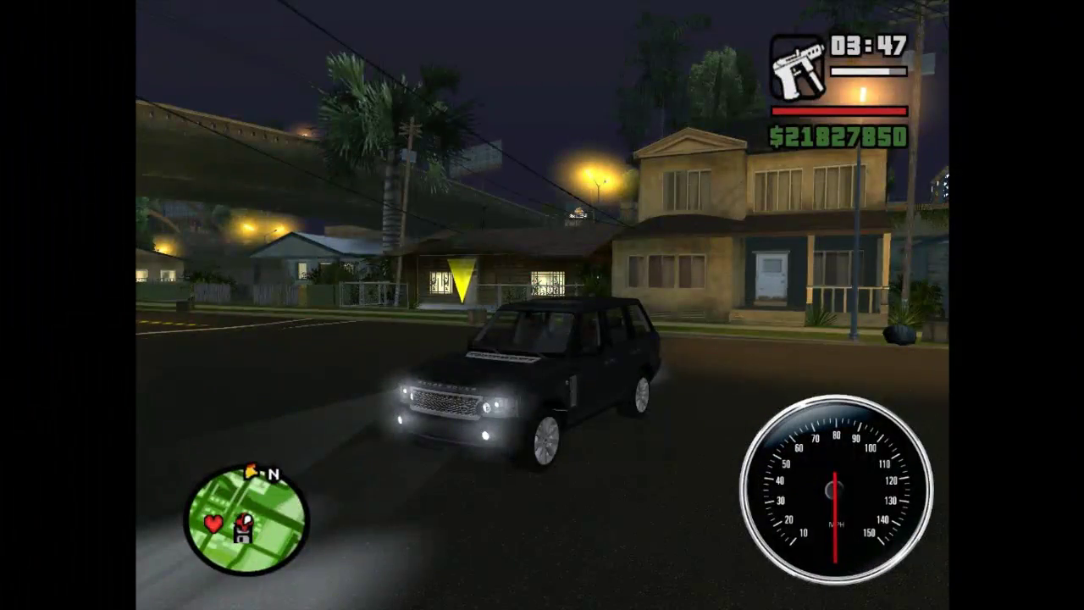
pyautogui.press('w')
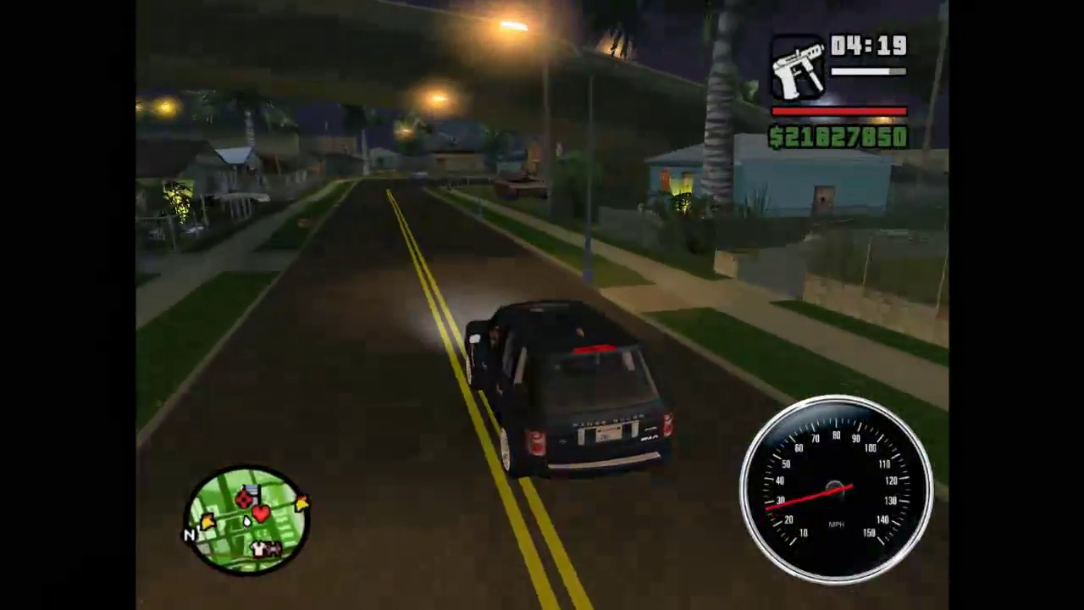
pyautogui.press('w')
pyautogui.press('a')
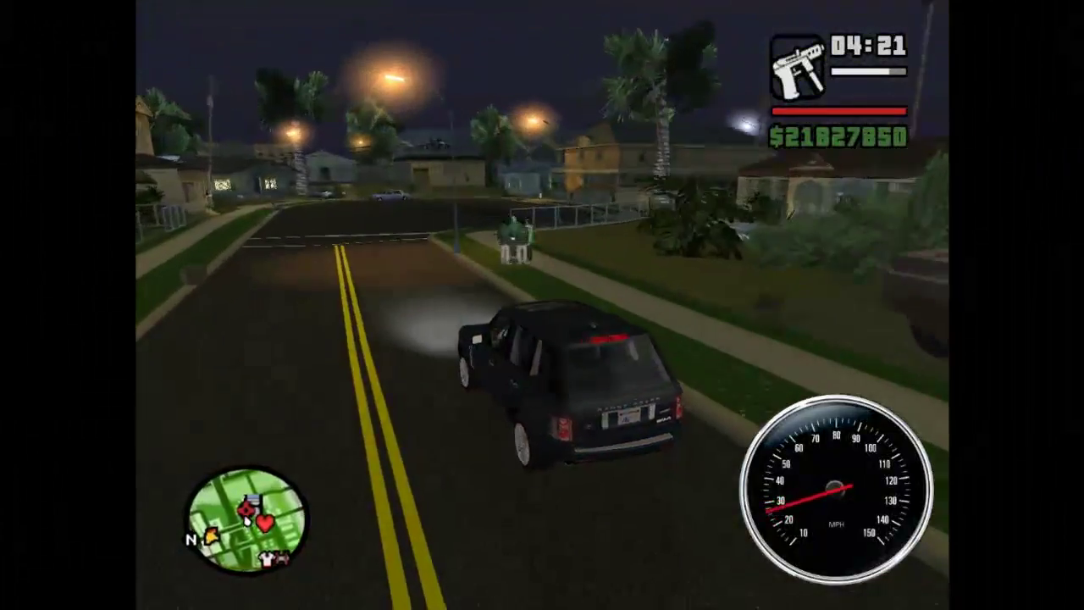
pyautogui.press('w')
pyautogui.press('a')
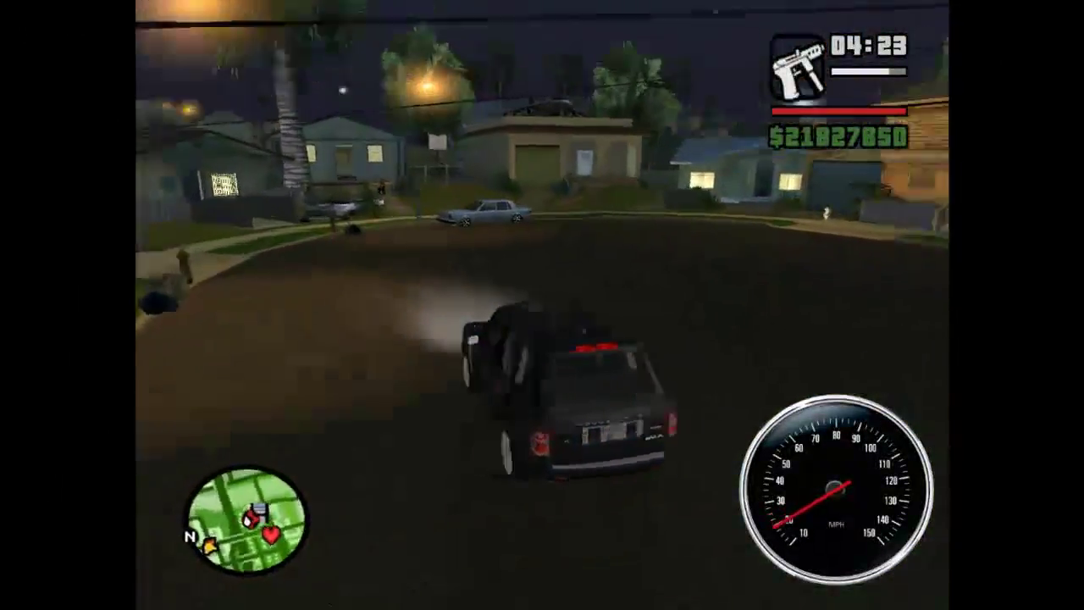
pyautogui.press('w')
pyautogui.press('a')
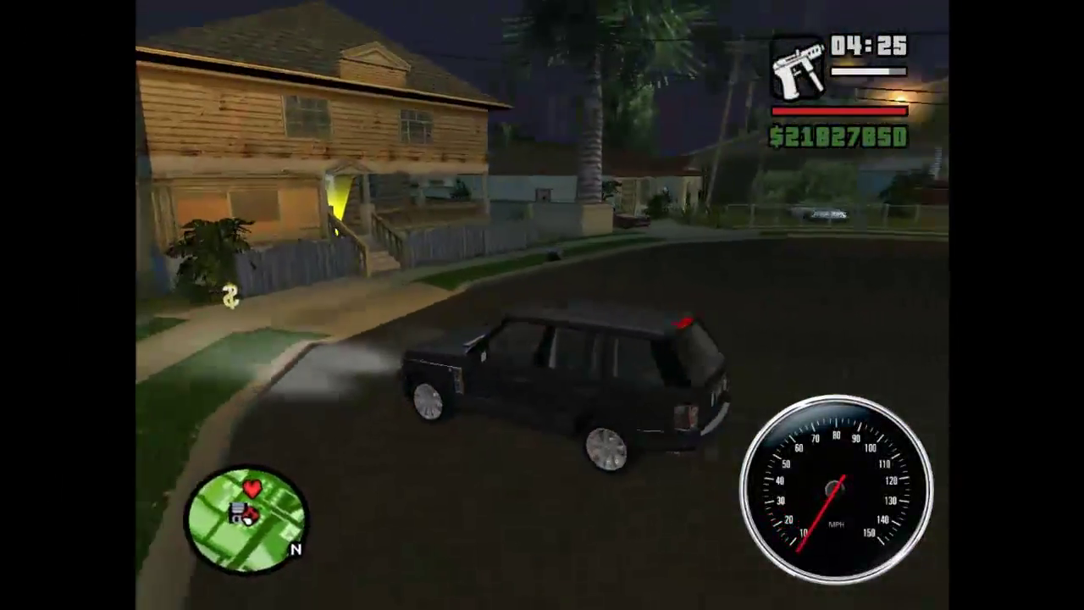
pyautogui.press('w')
pyautogui.press('a')
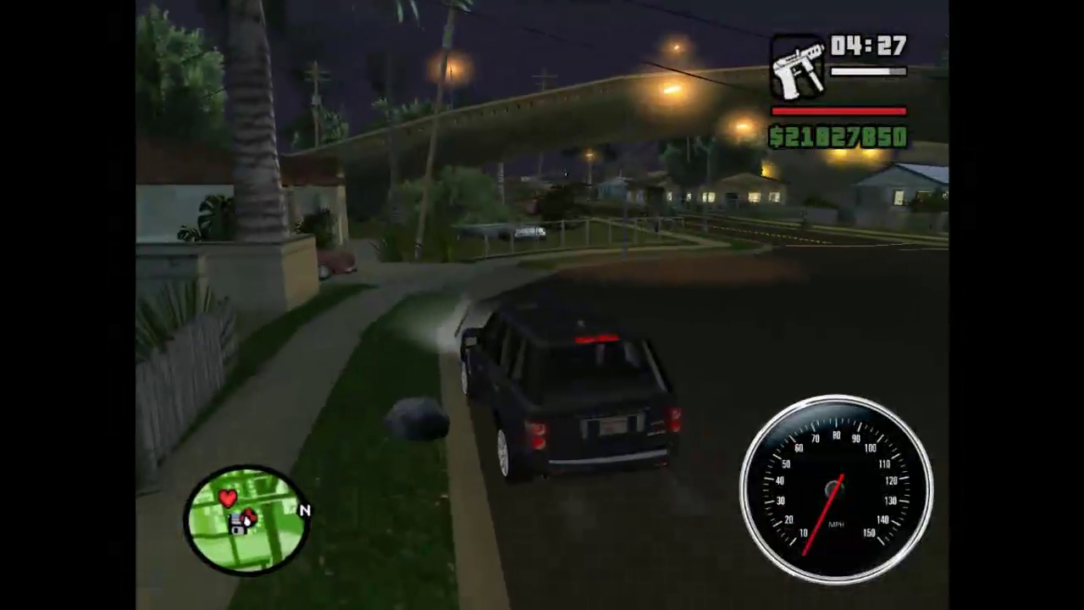
pyautogui.press('w')
pyautogui.press('d')
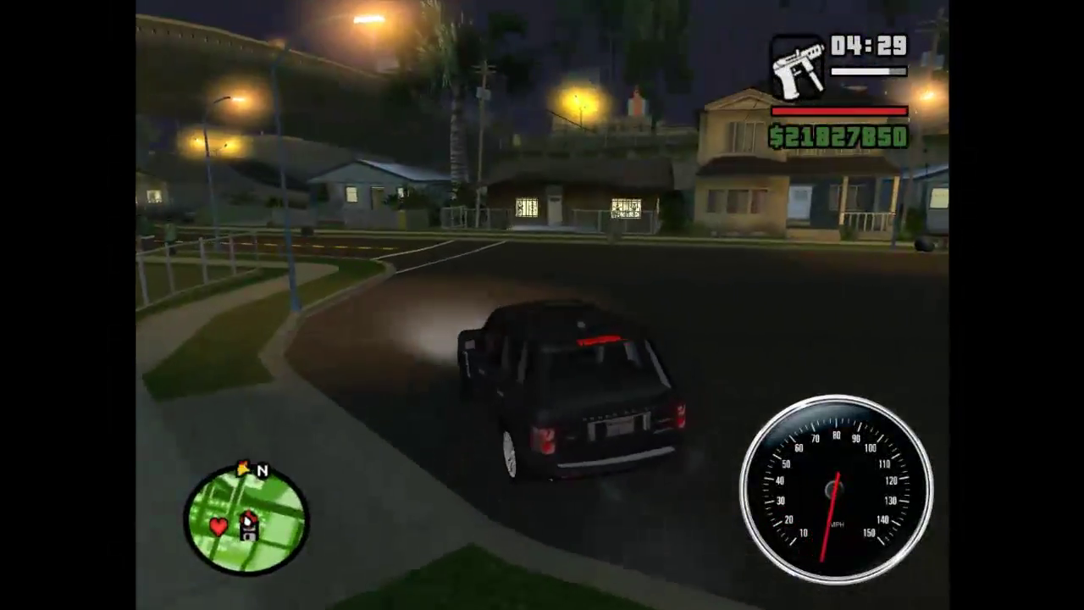
pyautogui.press('w')
pyautogui.press('a')
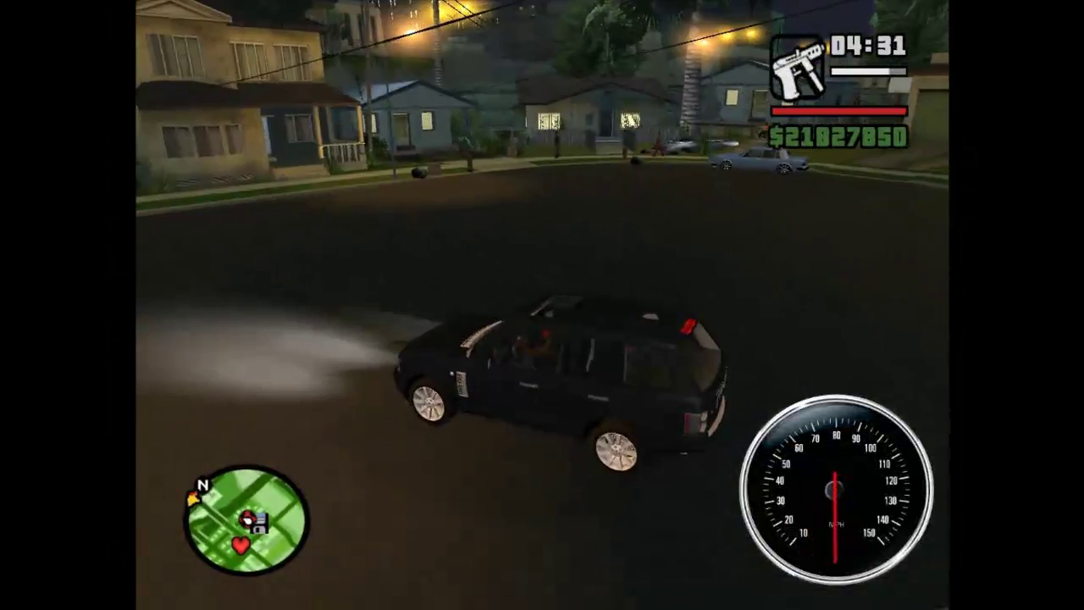
pyautogui.press('w')
pyautogui.press('d')
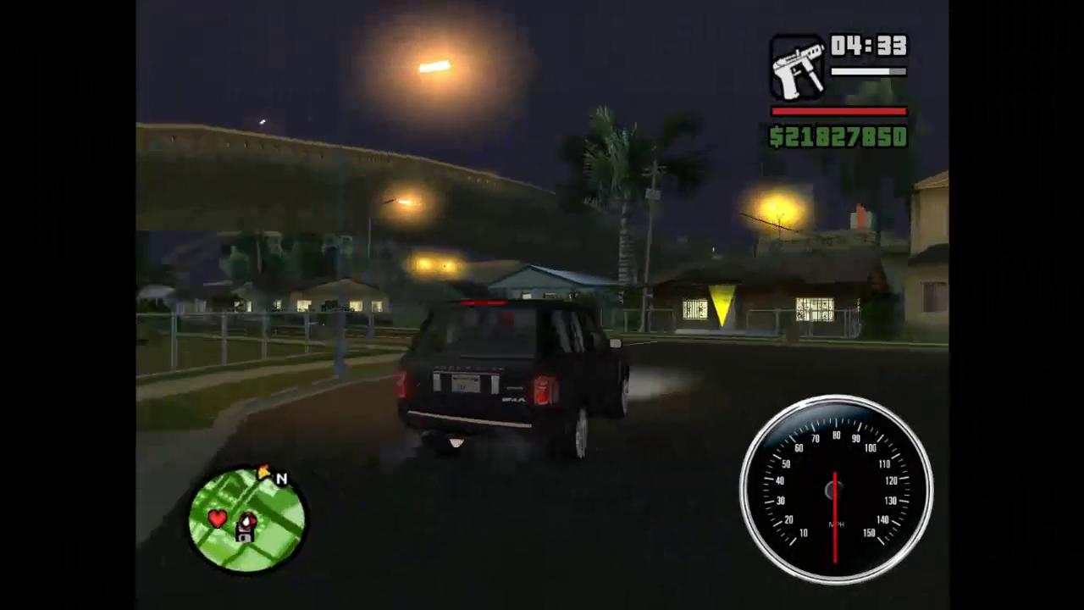
pyautogui.press('w')
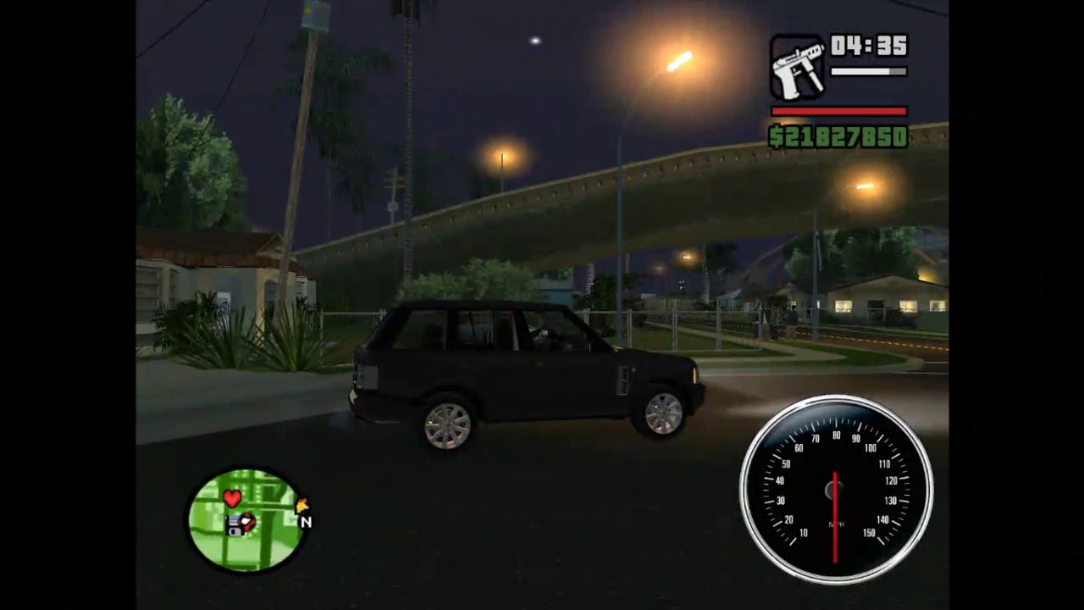
pyautogui.press('v')
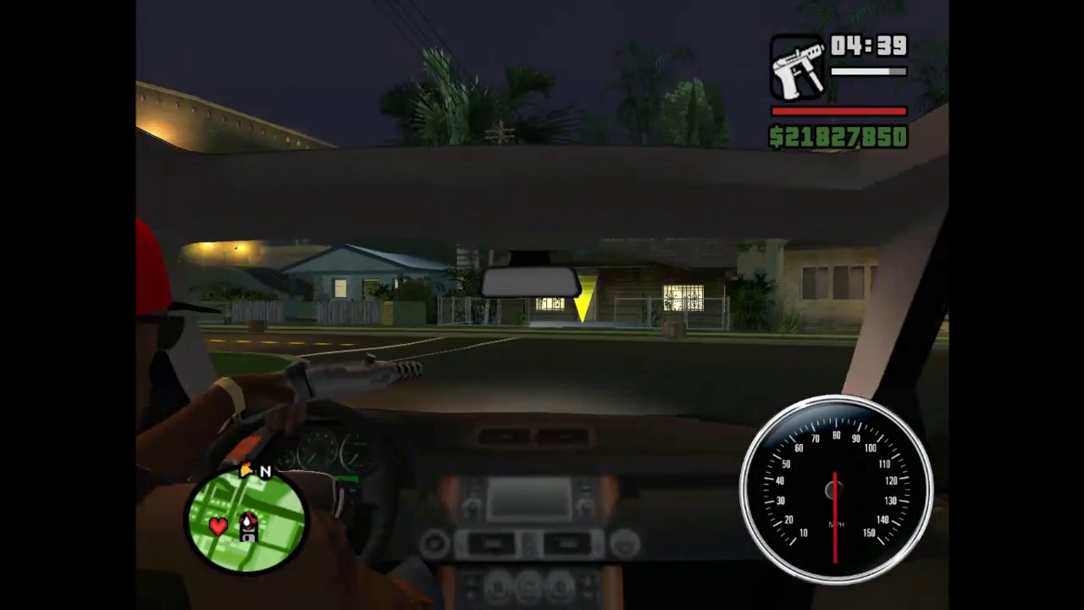
pyautogui.press('v')
pyautogui.press('v')
pyautogui.press('v')
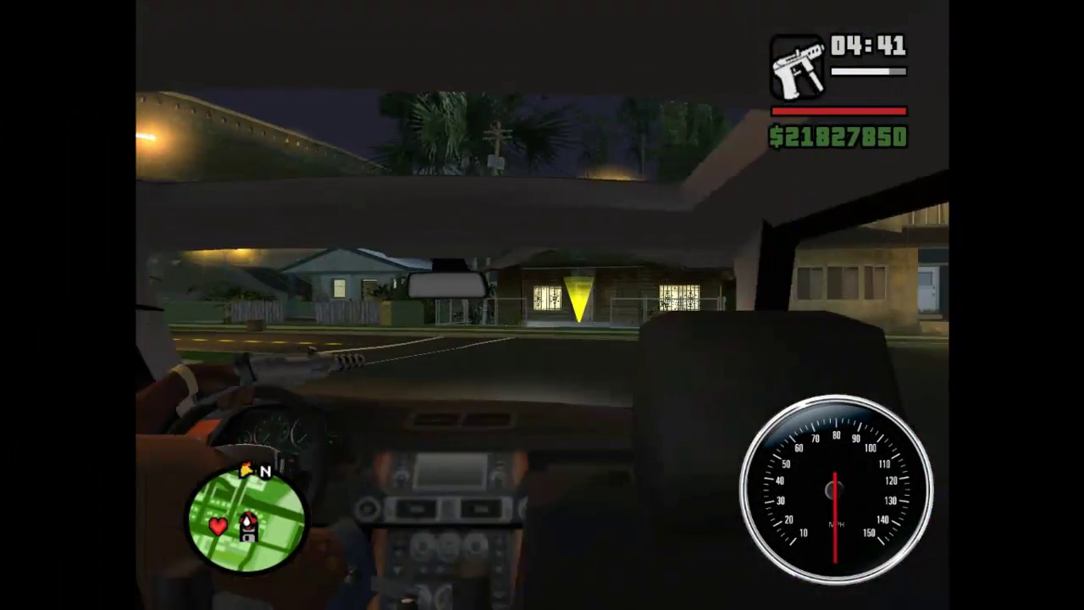
pyautogui.press('v')
pyautogui.press('v')
pyautogui.press('v')
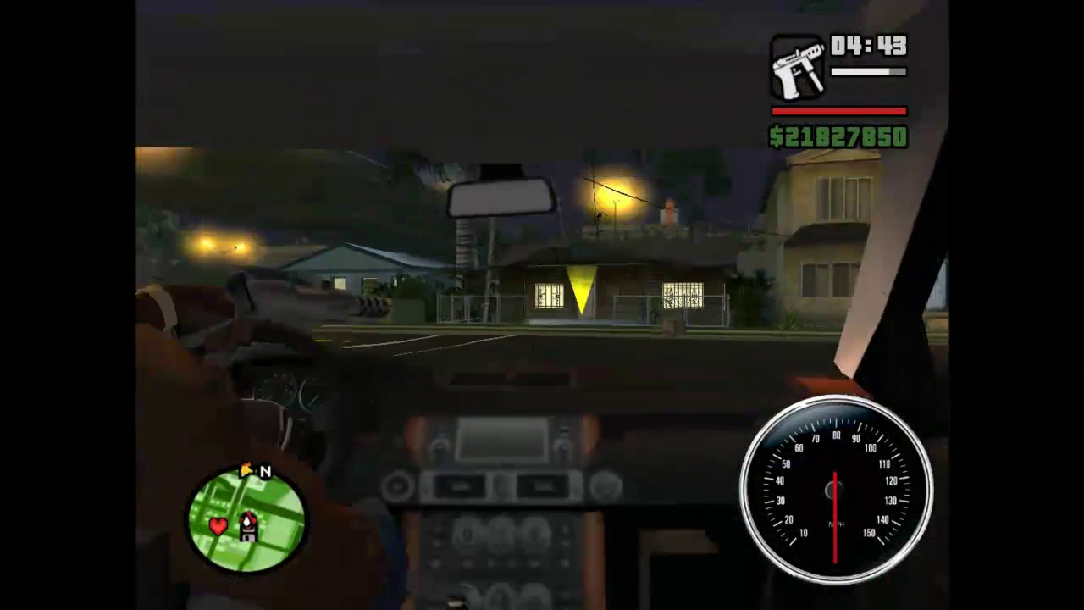
pyautogui.press('v')
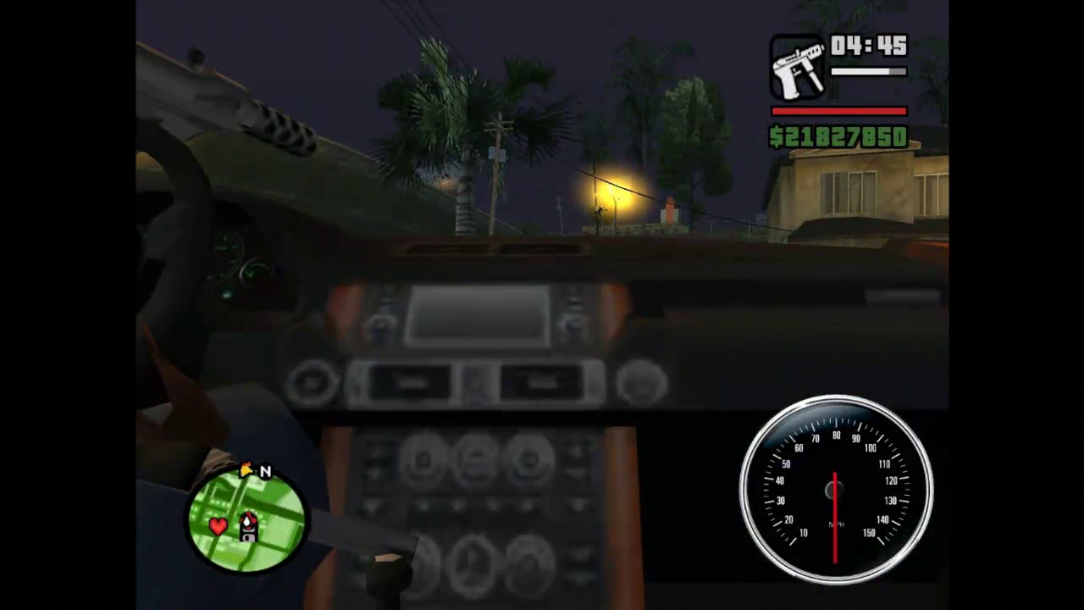
pyautogui.press('v')
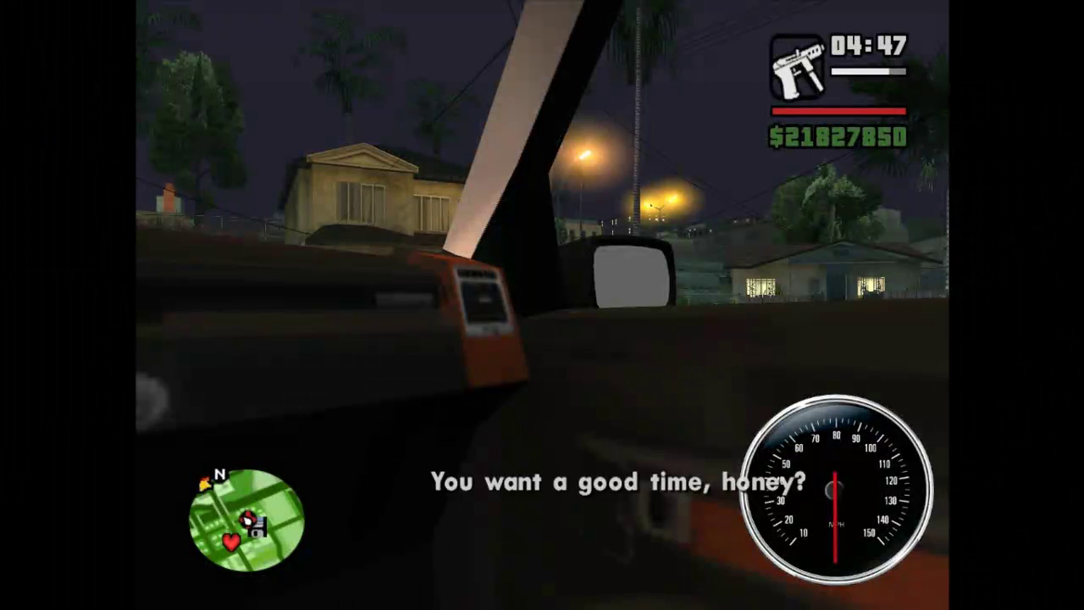
pyautogui.press('v')
pyautogui.press('v')
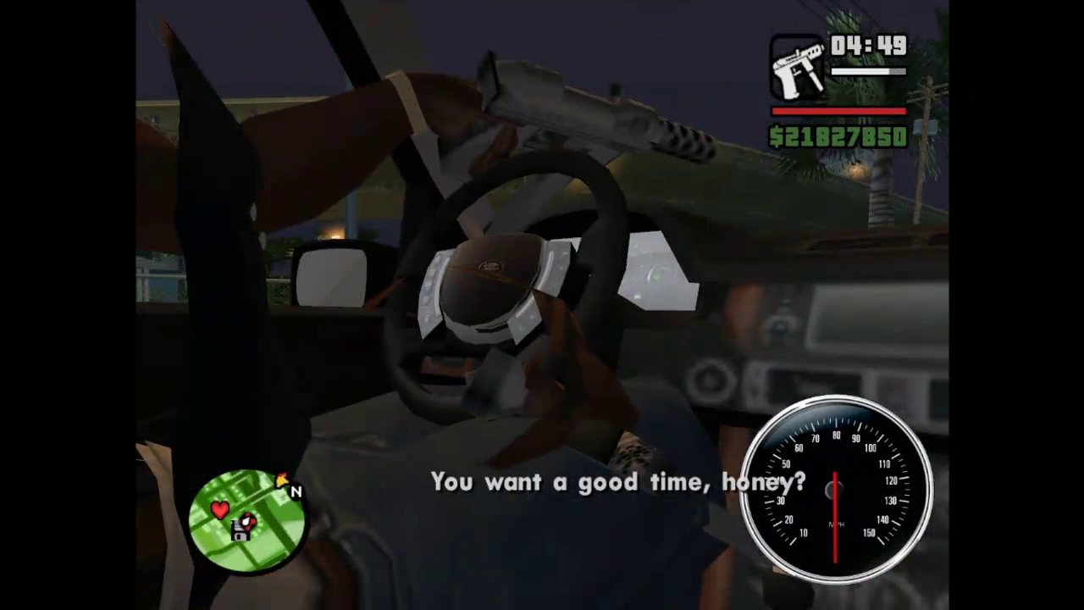
pyautogui.press('v')
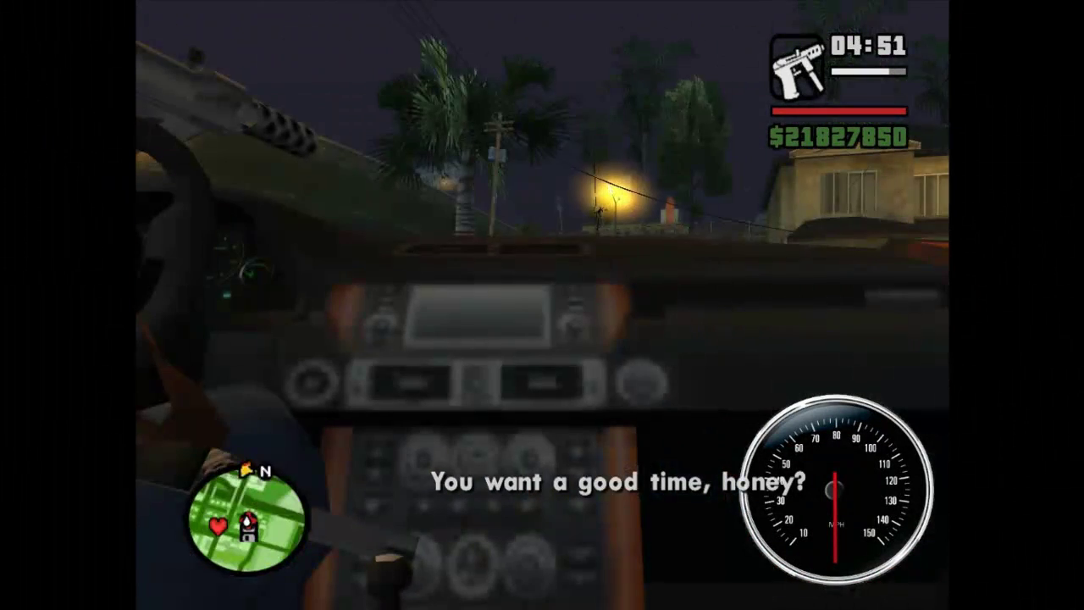
pyautogui.press('v')
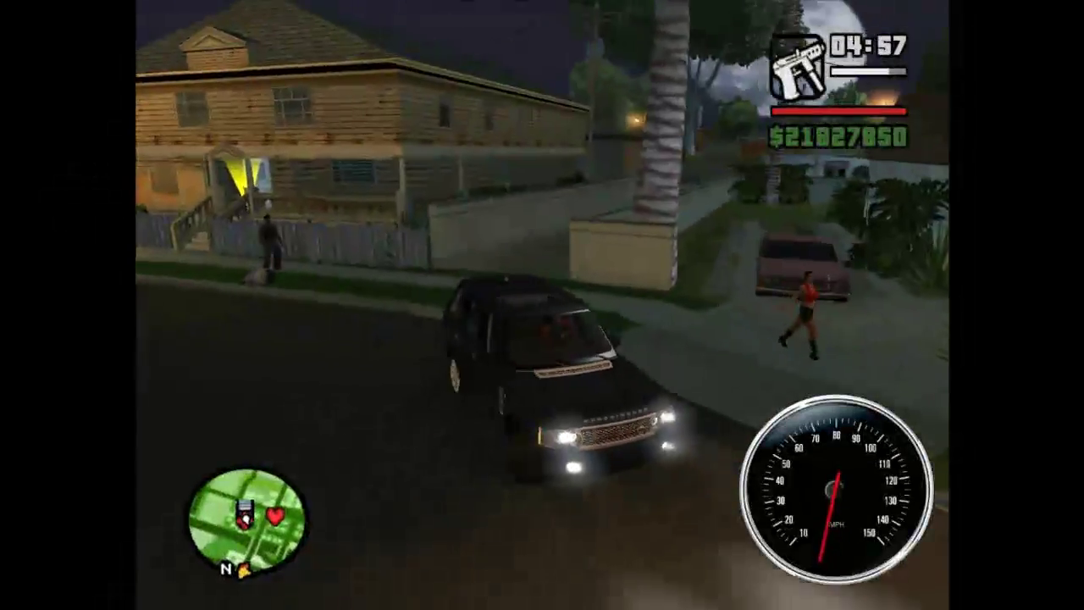
pyautogui.press('w')
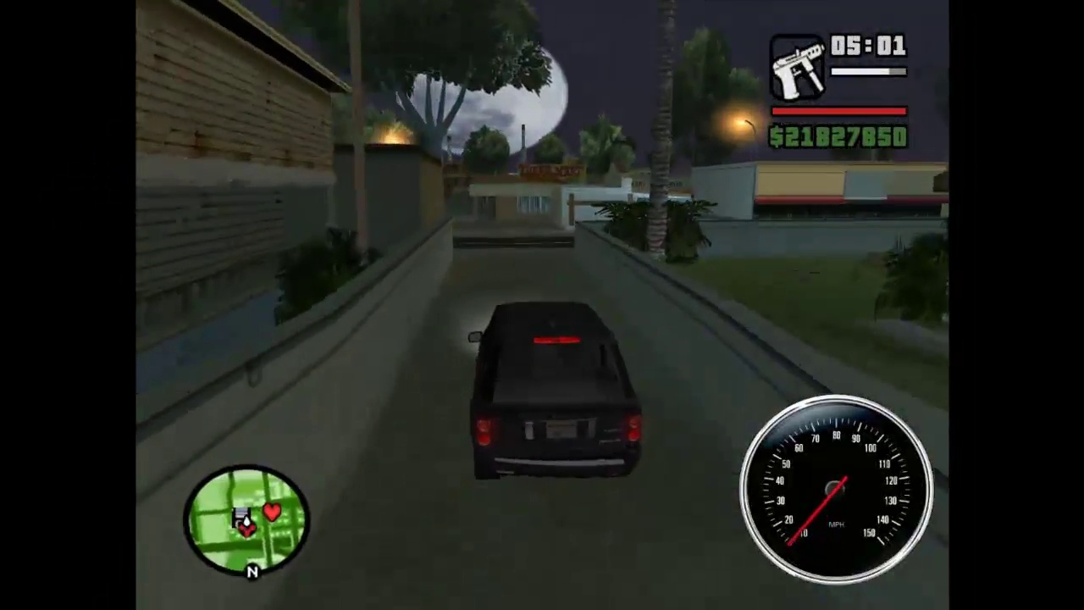
pyautogui.press('d')
pyautogui.press('d')
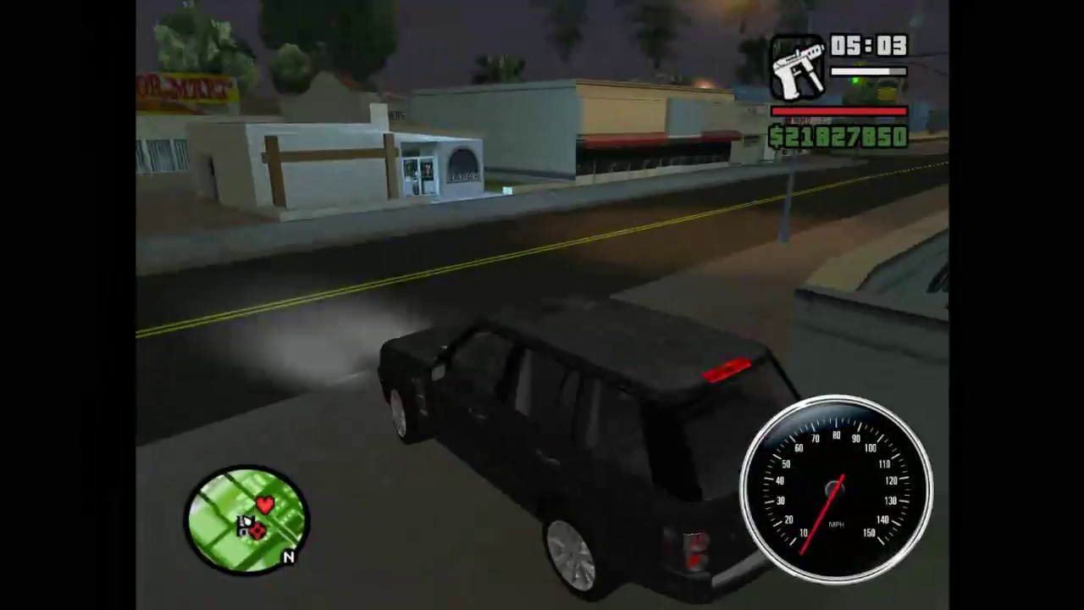
pyautogui.press('w')
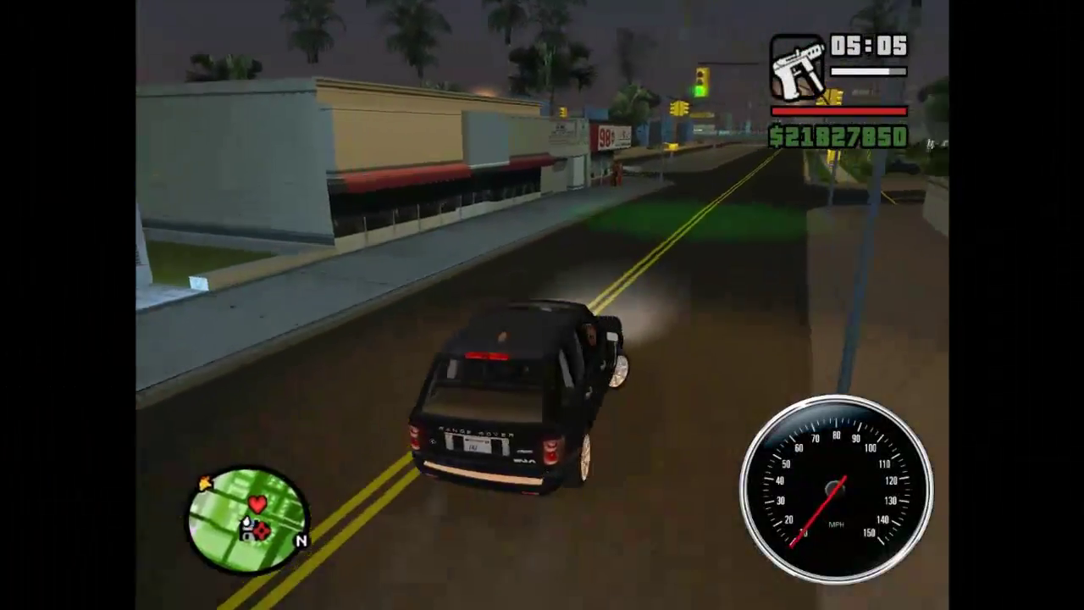